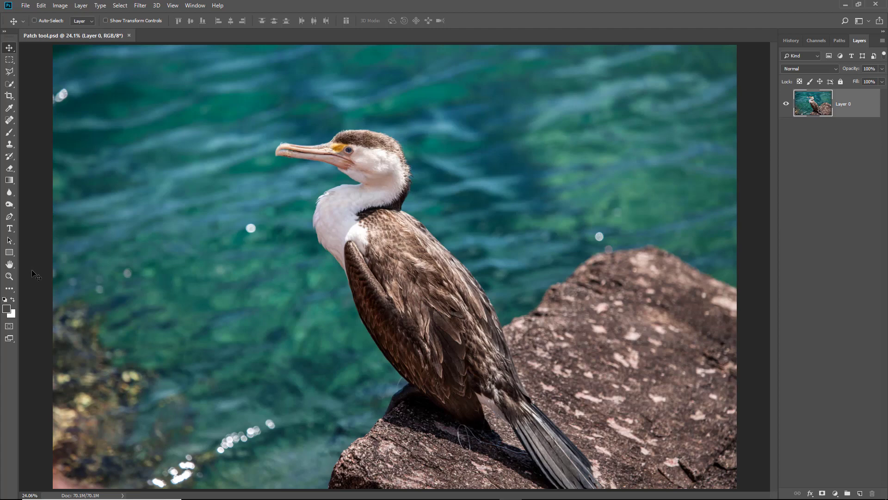
Step: Remove the small pale spots in the water near the photo's left edge using the Spot Healing Brush at size 125
click(10, 120)
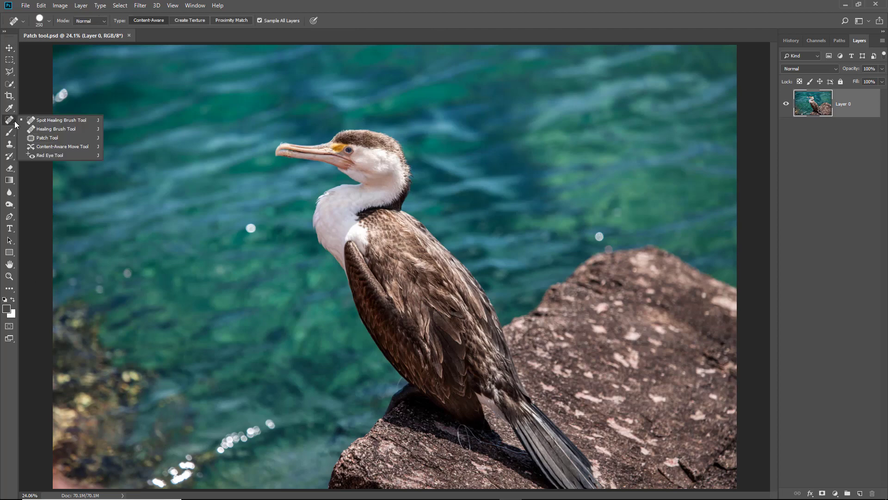
click(35, 123)
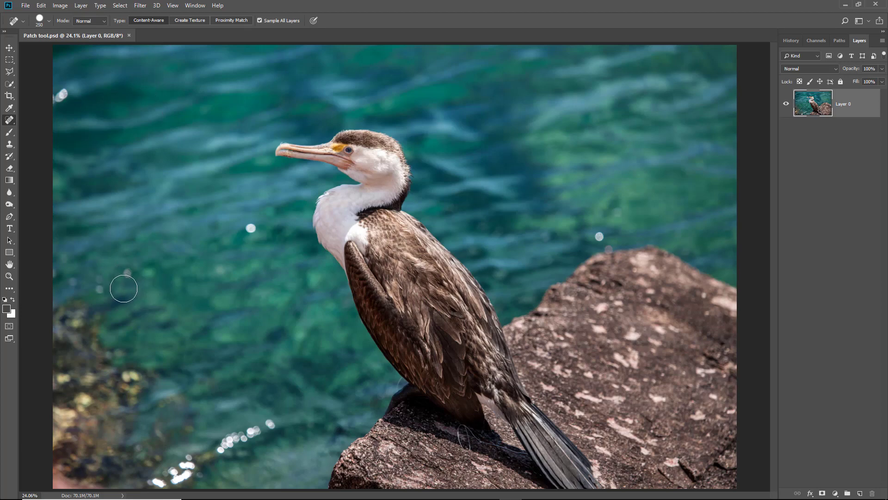
key(bracketleft)
key(bracketleft)
key(bracketleft)
key(bracketleft)
click(127, 273)
click(148, 273)
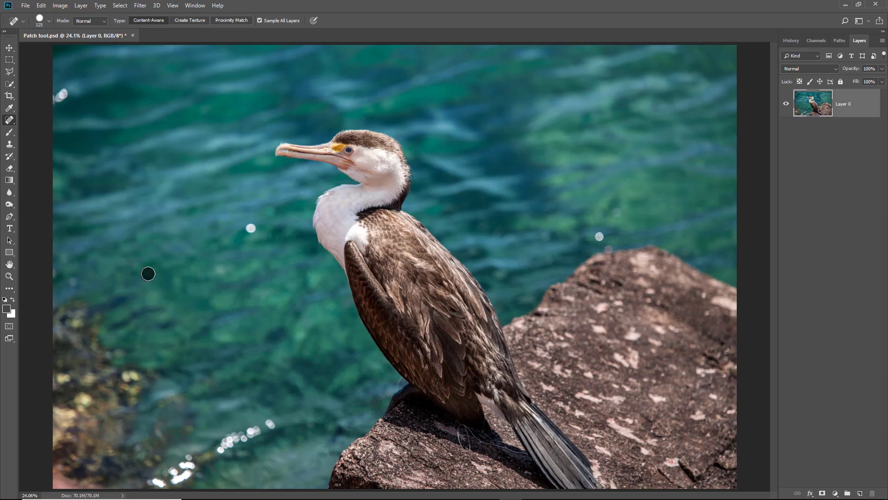
click(56, 274)
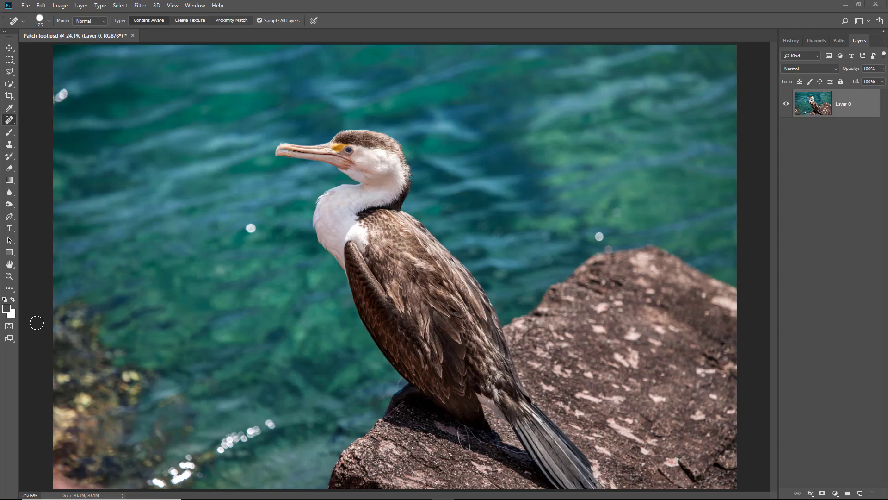
Step: Remove the bright spot in the water beside the bird's chest with the Patch tool in Source mode, then deselect
right_click(9, 120)
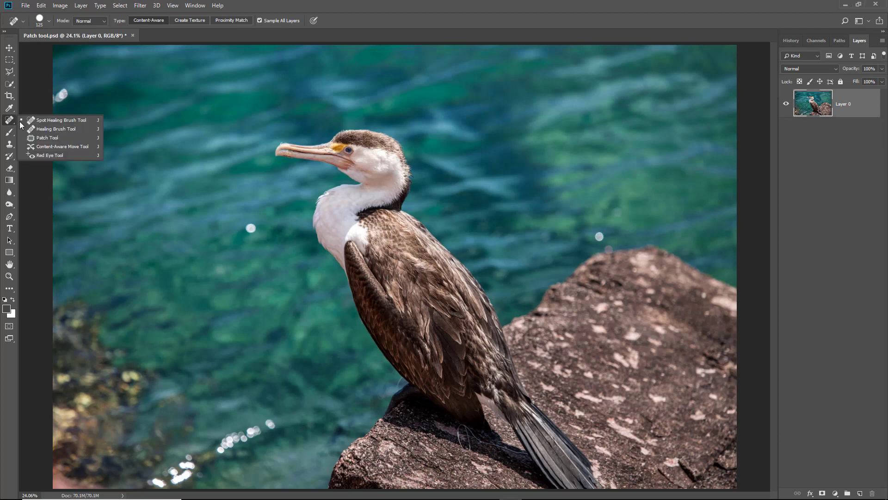
click(46, 137)
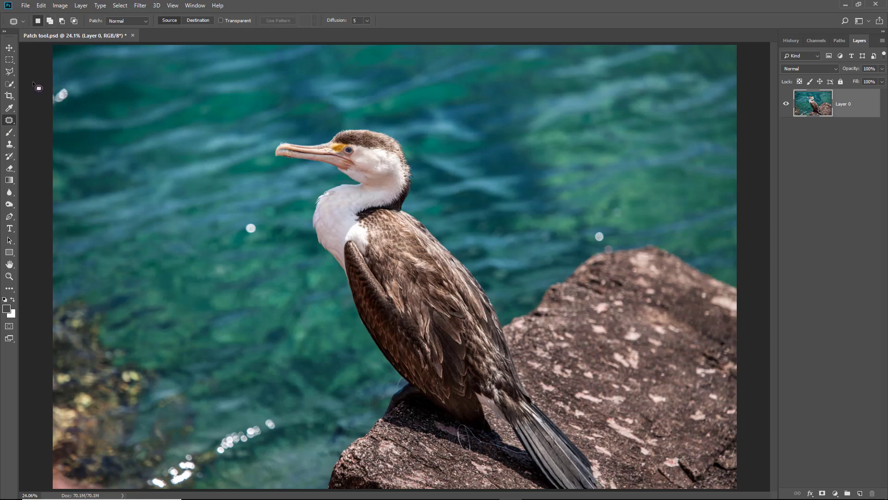
click(199, 22)
click(165, 23)
mouse_move(247, 235)
mouse_down()
mouse_move(264, 225)
mouse_move(254, 219)
mouse_move(240, 222)
mouse_move(236, 233)
mouse_move(248, 239)
mouse_move(220, 240)
mouse_up()
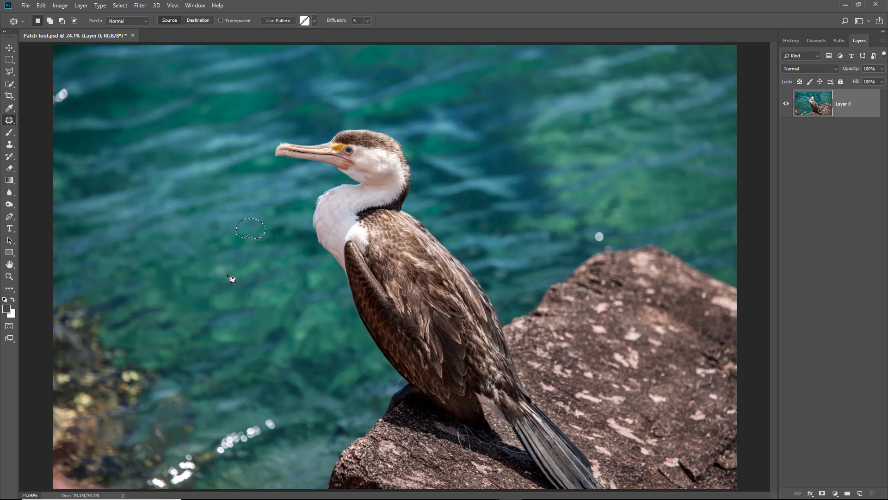
key(ctrl+d)
Step: Patch the bright spot at the photo's upper-left edge and the string of reflections near its lower-left corner with clean water
mouse_move(73, 92)
mouse_down()
mouse_move(55, 115)
mouse_move(52, 88)
mouse_move(69, 100)
mouse_move(89, 93)
mouse_up()
key(ctrl+d)
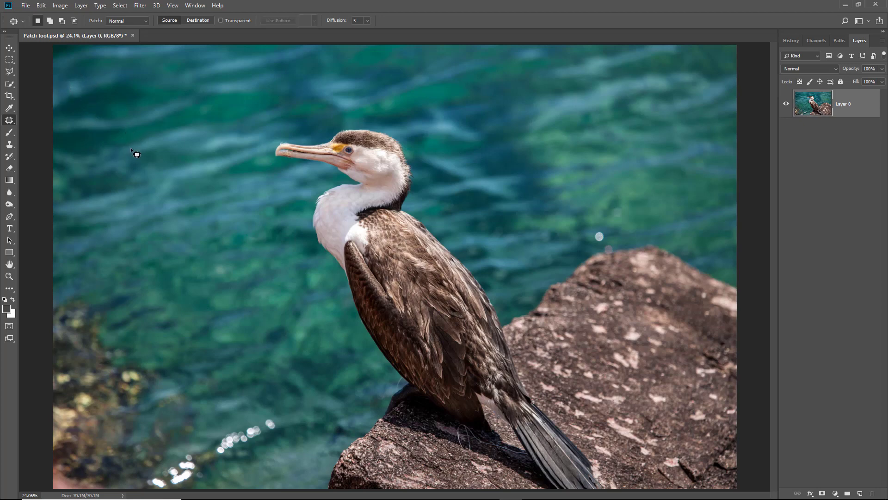
mouse_move(149, 482)
mouse_down()
mouse_move(235, 426)
mouse_move(283, 419)
mouse_move(185, 490)
mouse_move(135, 496)
mouse_move(143, 480)
mouse_move(261, 469)
mouse_up()
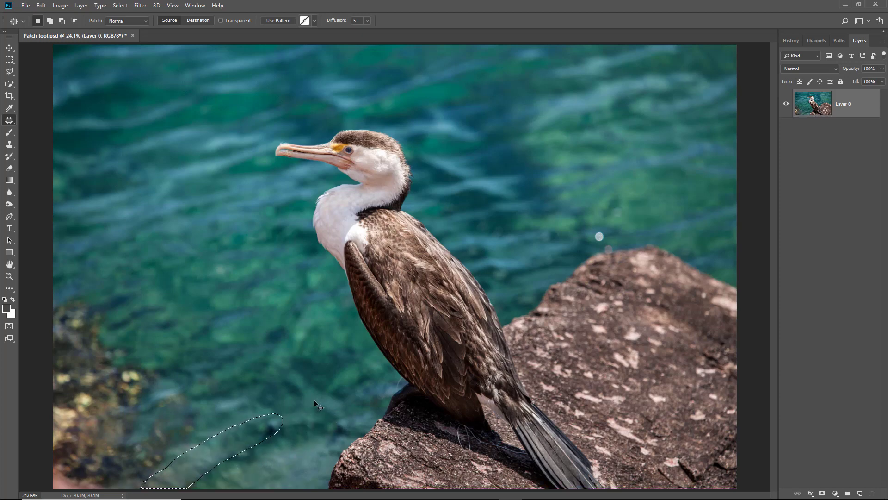
key(ctrl+d)
Step: Step back in the history to the outlined reflections near the lower-left corner, patch them again and deselect
click(791, 41)
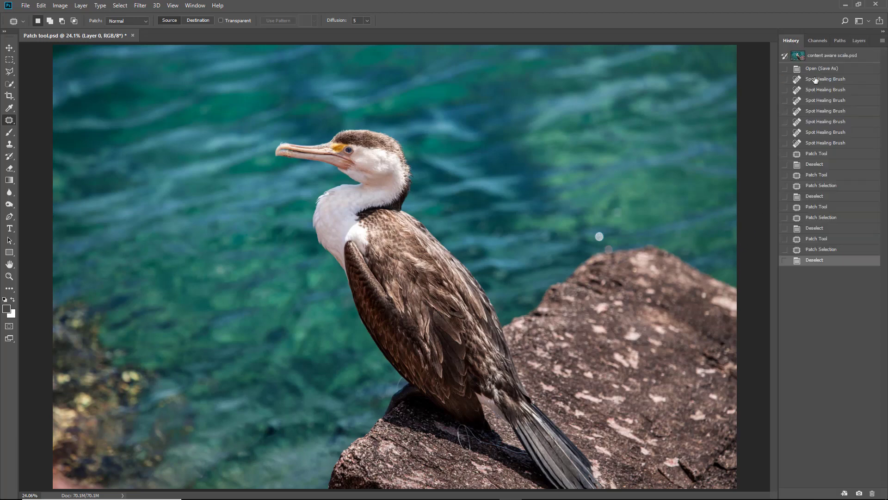
click(816, 251)
click(815, 238)
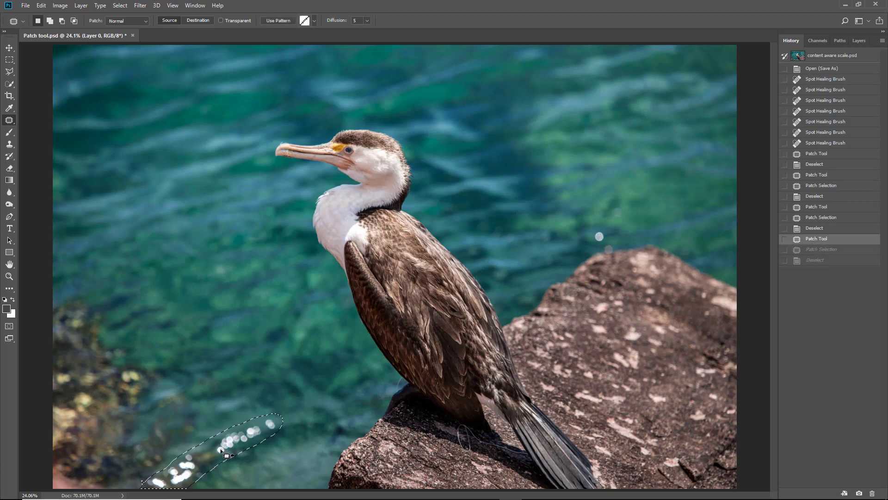
drag(212, 454, 146, 454)
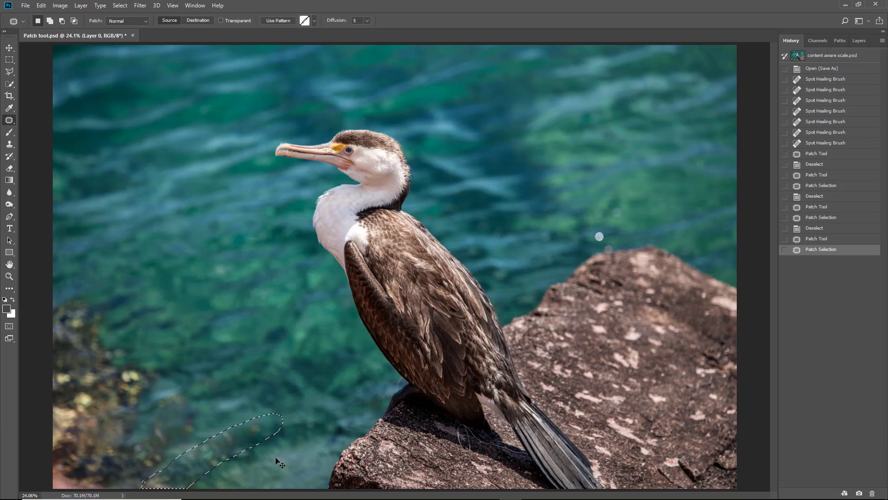
key(ctrl+d)
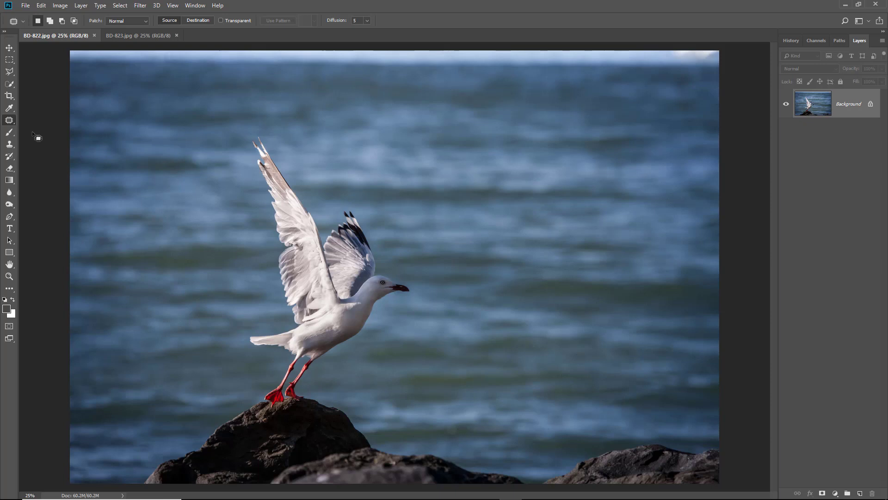
Step: Select the full-width strip of sky and horizon above the sea in BD-822.jpg with the Rectangular Marquee tool
click(14, 74)
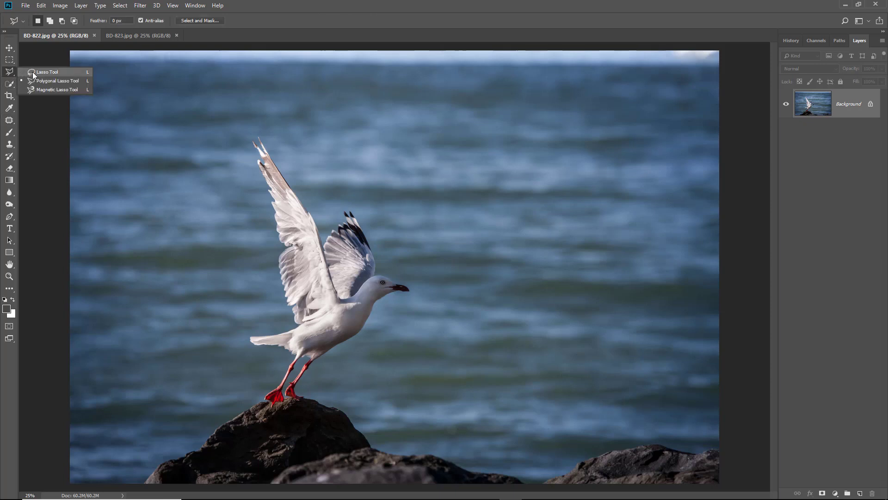
click(33, 71)
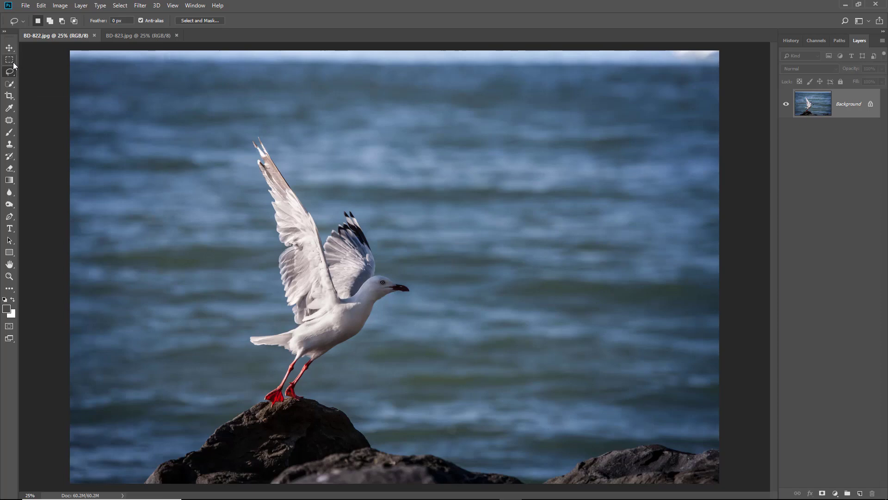
click(14, 62)
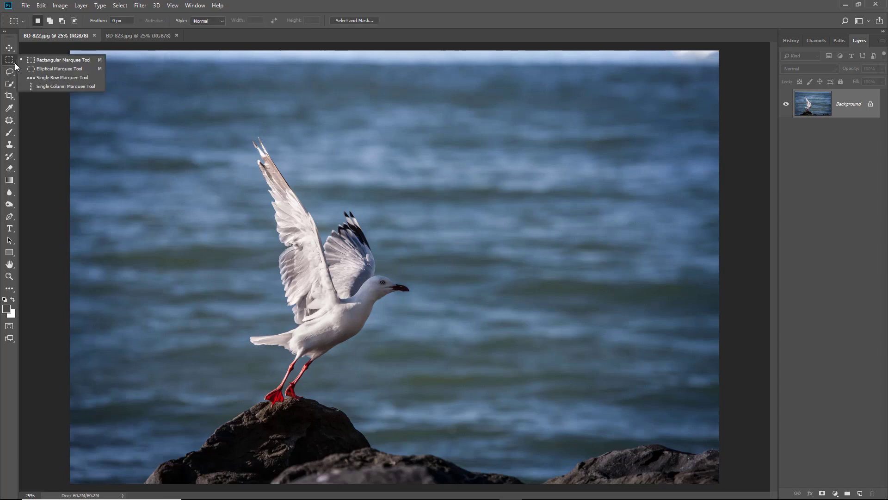
click(33, 63)
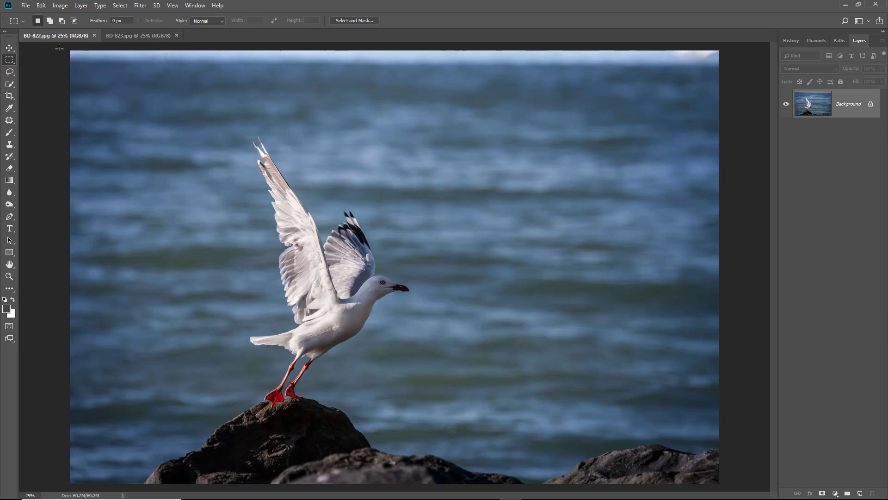
drag(68, 49, 724, 72)
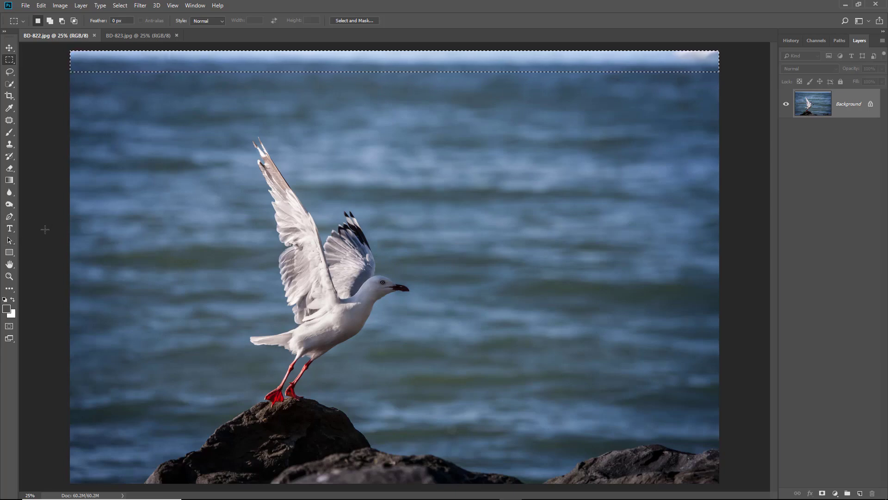
Step: Fill the selected sky strip using Content-Aware contents with Color Adaptation, Normal mode and 100% opacity, then deselect
click(38, 7)
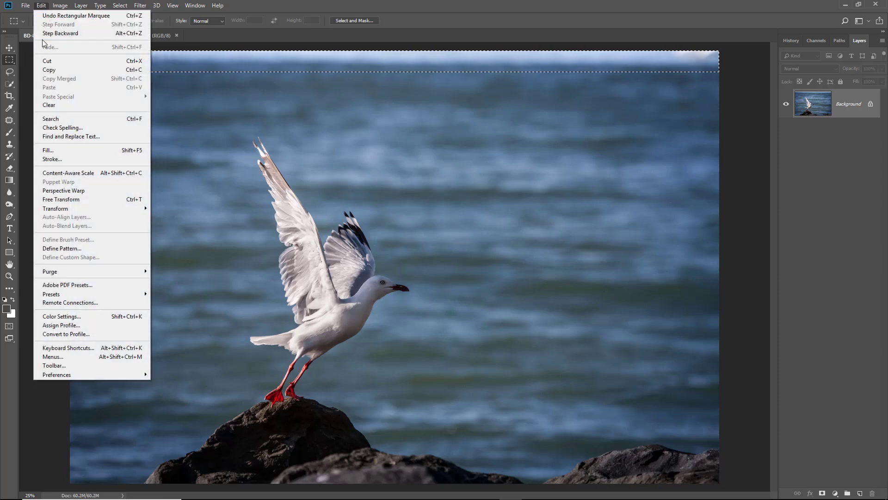
click(49, 151)
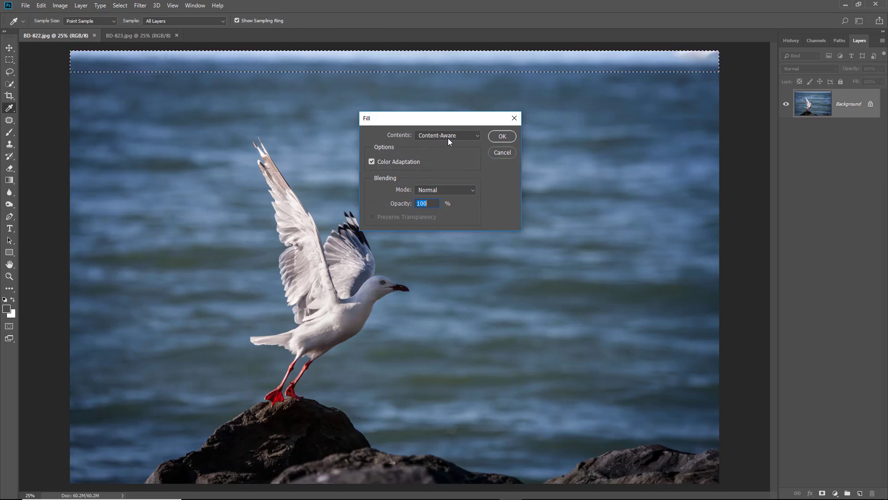
click(477, 134)
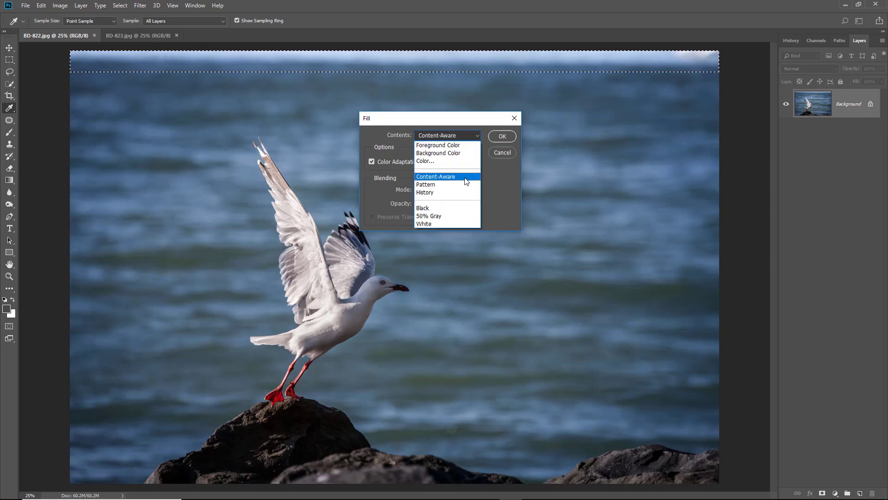
click(432, 178)
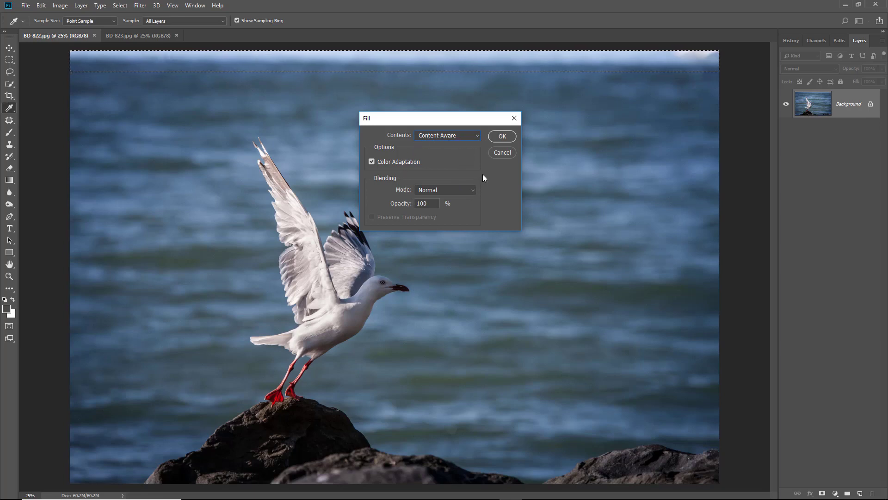
click(501, 137)
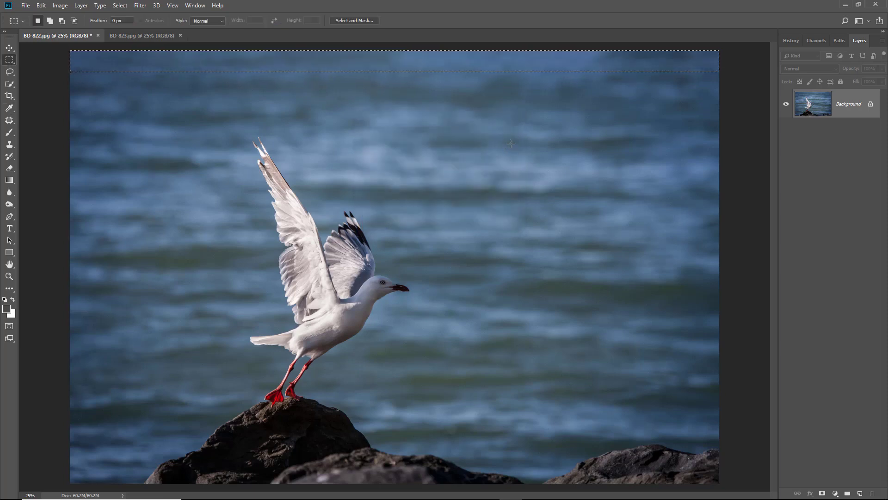
key(ctrl+d)
Step: Switch to BD-823.jpg and outline the cut-off pelican at the photo's left edge with the Polygonal Lasso tool
click(150, 37)
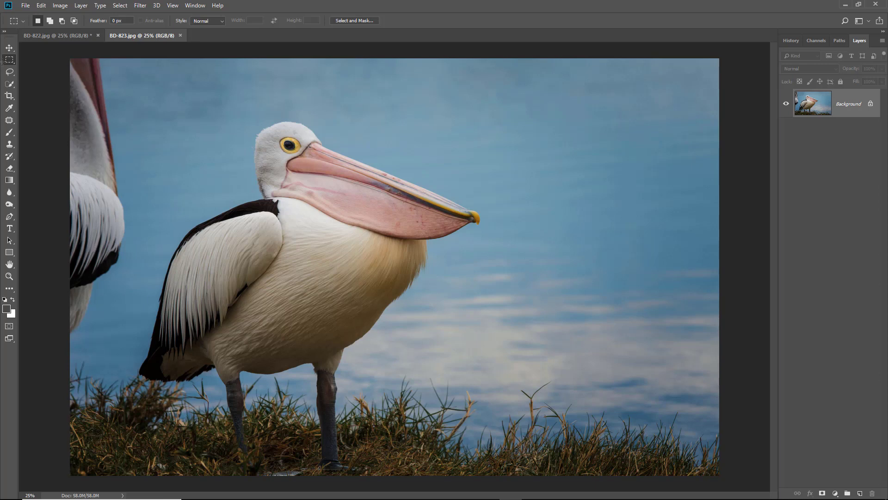
click(15, 64)
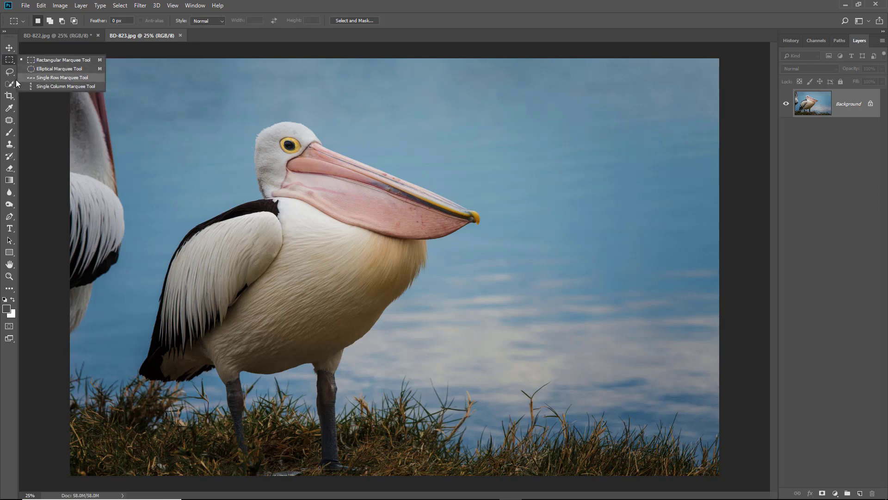
click(14, 76)
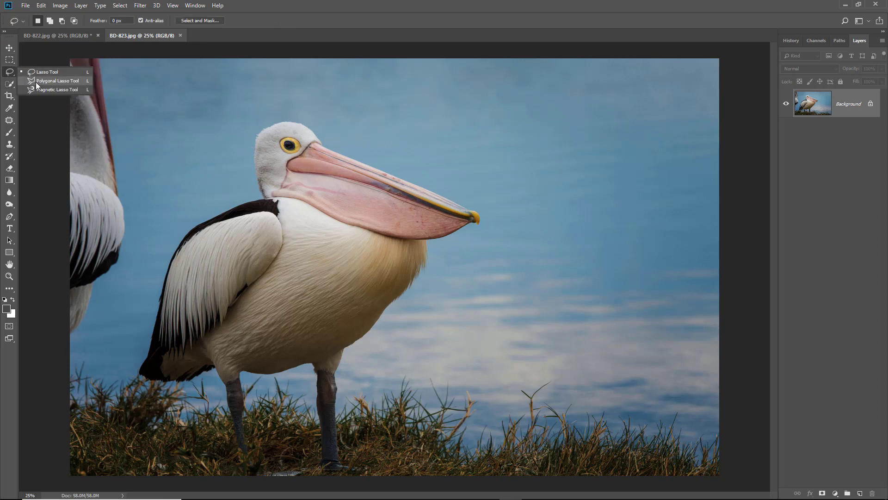
click(37, 82)
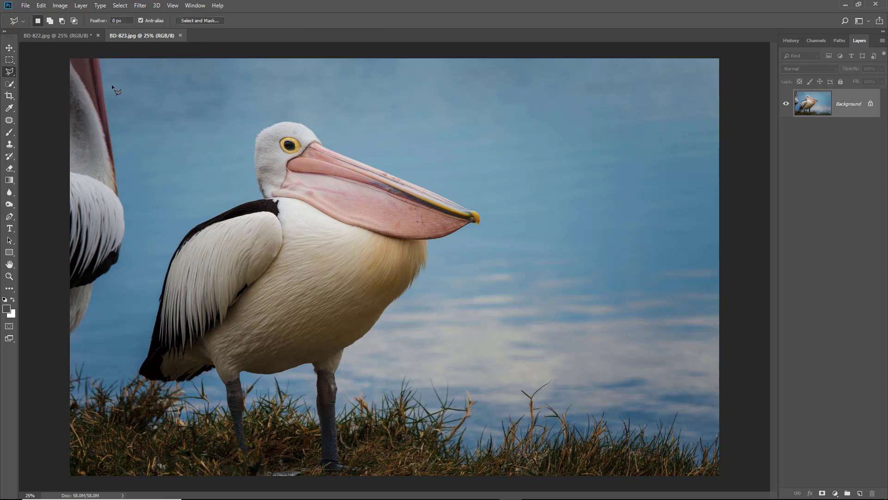
click(102, 59)
click(74, 340)
click(60, 339)
click(61, 46)
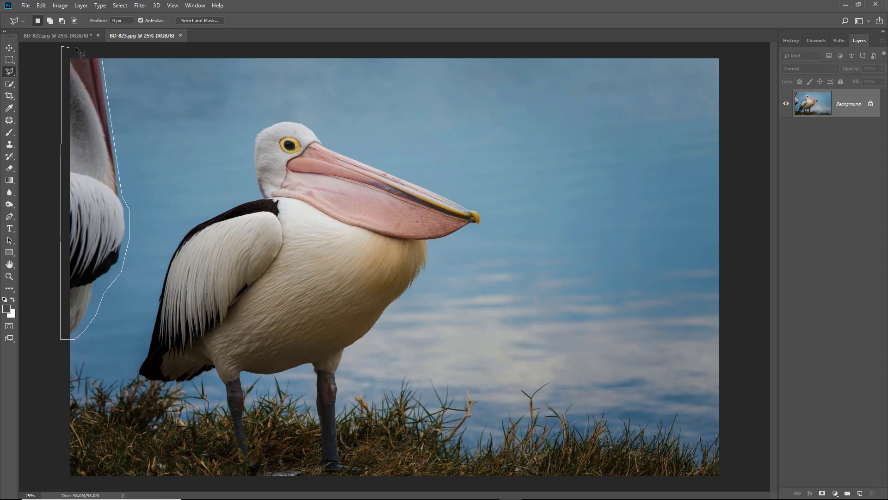
click(105, 60)
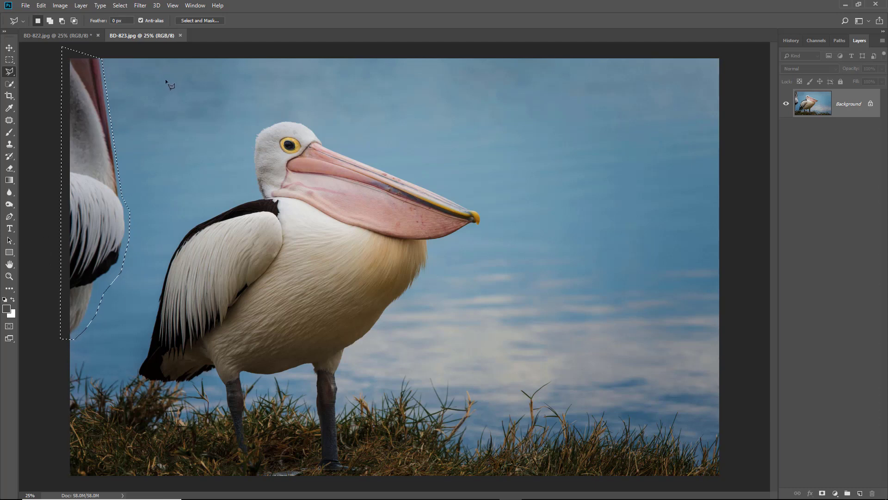
Step: Replace the outlined cut-off pelican with a Content-Aware fill at 100% opacity and clear the selection
click(41, 7)
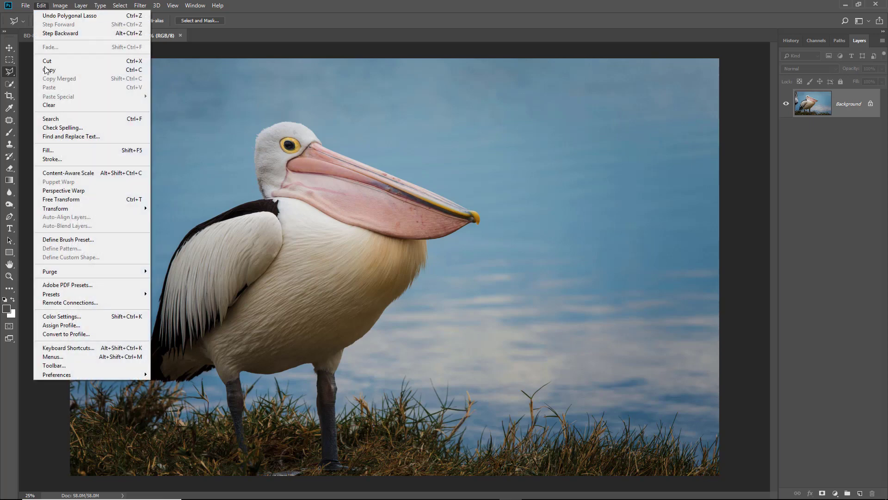
click(49, 151)
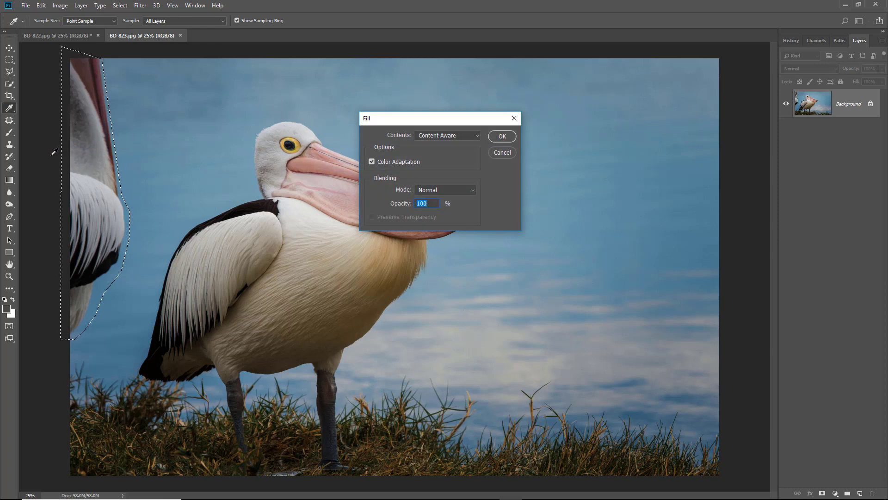
click(503, 136)
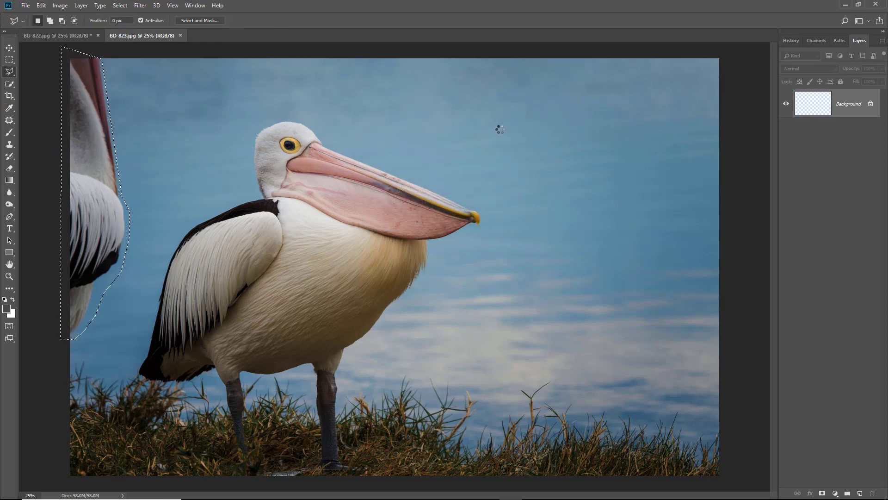
key(ctrl+d)
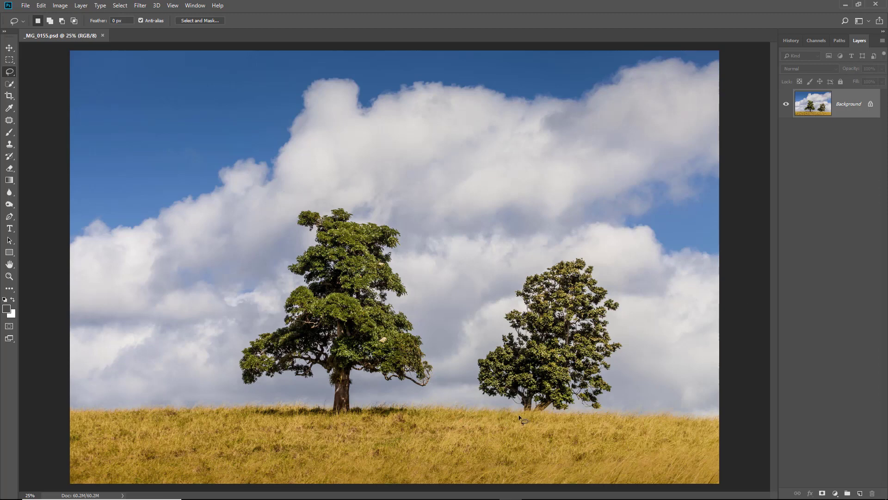
Step: Lasso the smaller right-hand tree in _MG_0155.psd, replace it with a Content-Aware fill at 100% opacity, and deselect
mouse_move(519, 415)
mouse_down()
mouse_move(608, 408)
mouse_move(629, 373)
mouse_move(628, 302)
mouse_move(614, 272)
mouse_move(580, 250)
mouse_move(540, 253)
mouse_move(485, 297)
mouse_move(463, 338)
mouse_move(479, 398)
mouse_move(530, 416)
mouse_up()
click(42, 5)
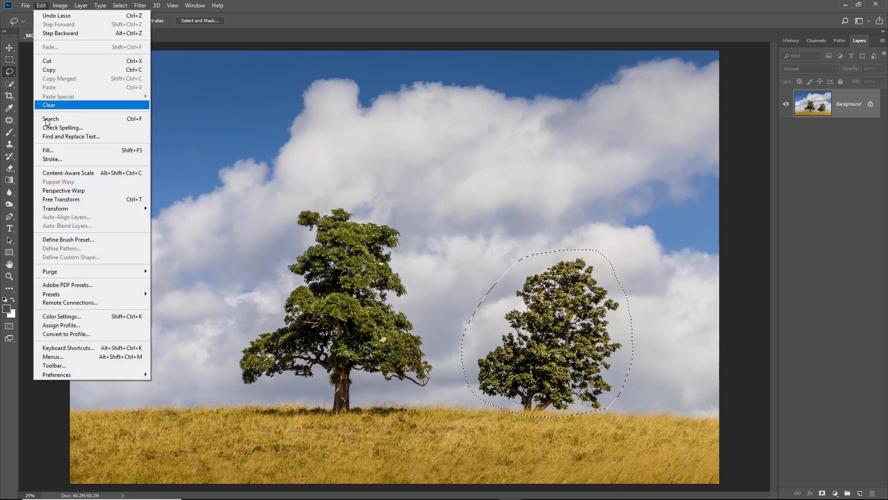
click(48, 150)
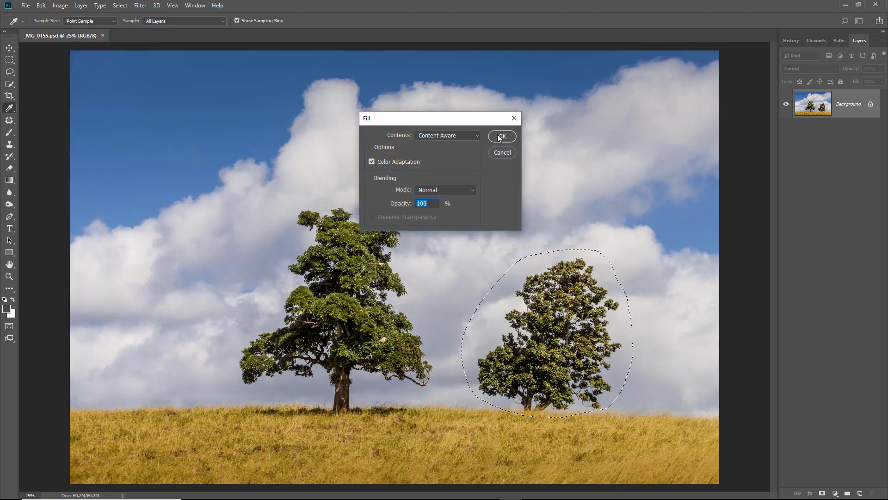
click(501, 137)
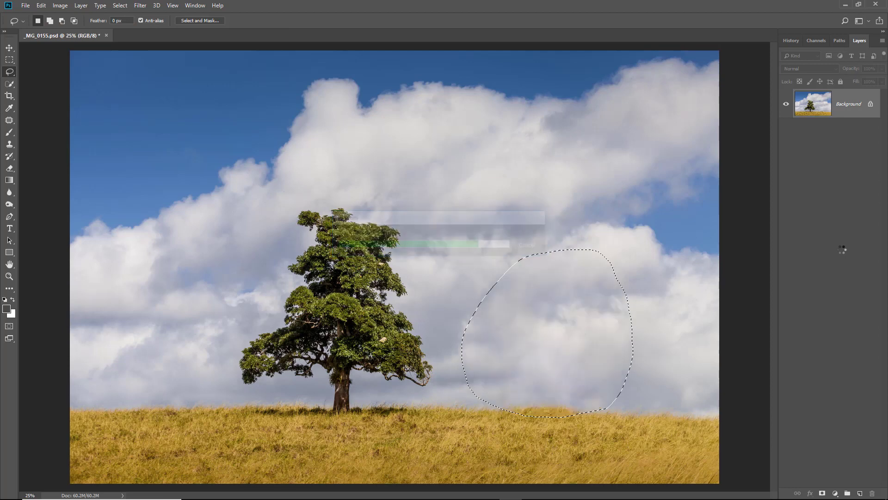
key(ctrl+d)
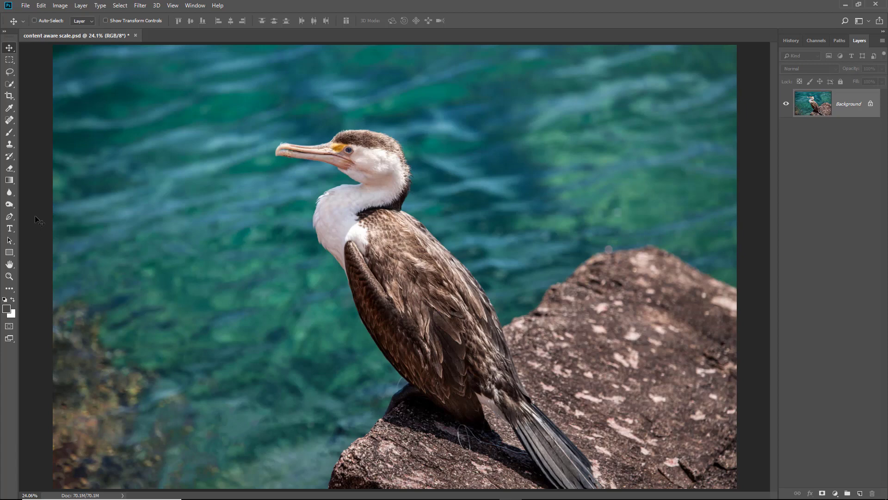
click(9, 96)
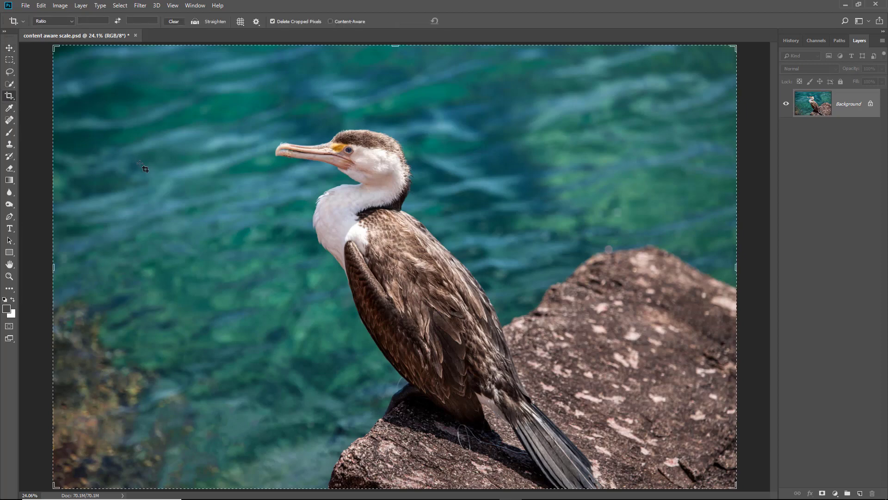
click(125, 195)
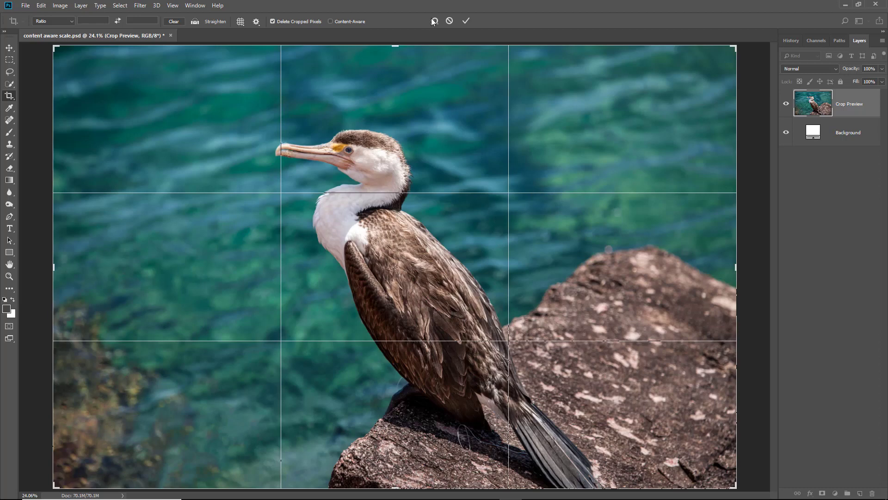
click(449, 21)
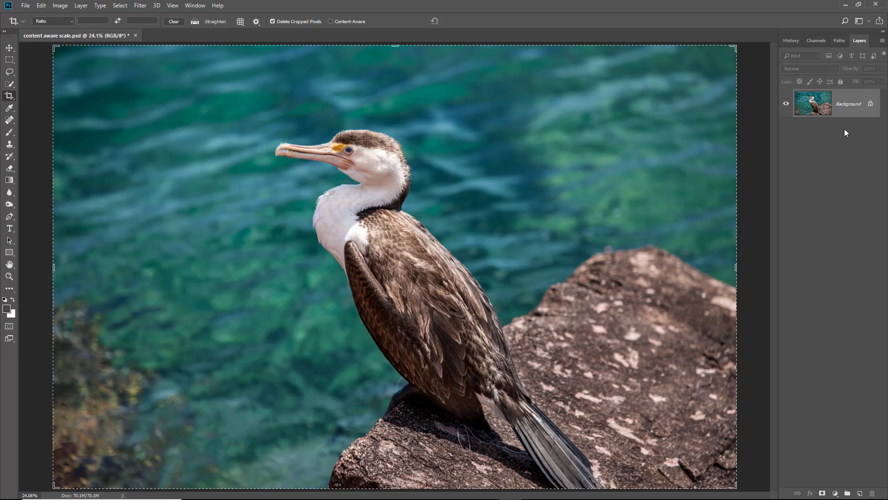
Step: Unlock the cormorant photo's Background layer and widen the canvas to 34 inches, anchored so the extra space falls on the left
click(871, 105)
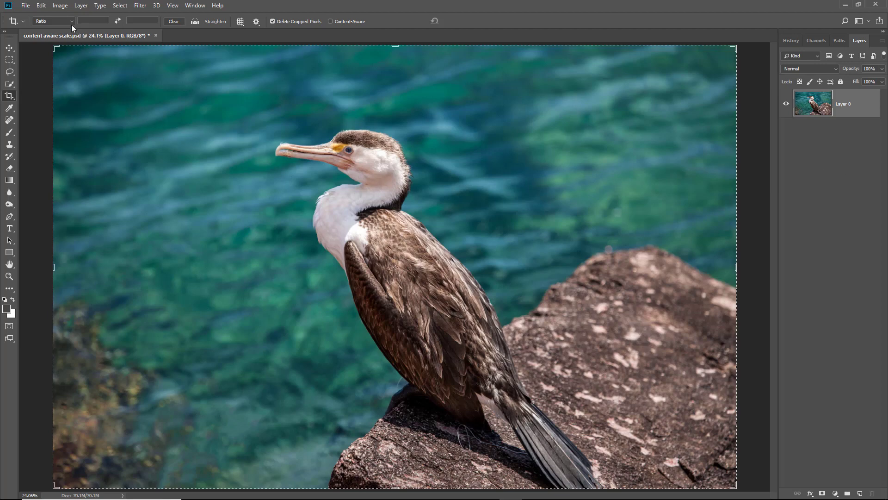
click(61, 6)
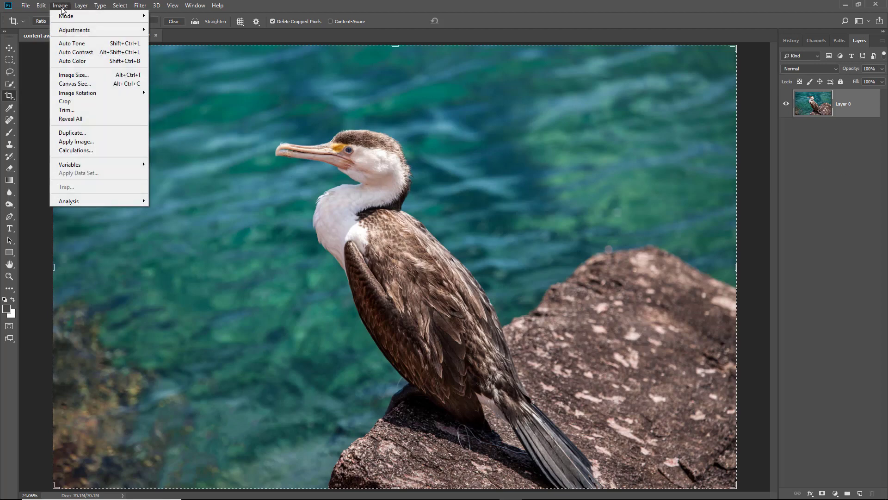
click(73, 84)
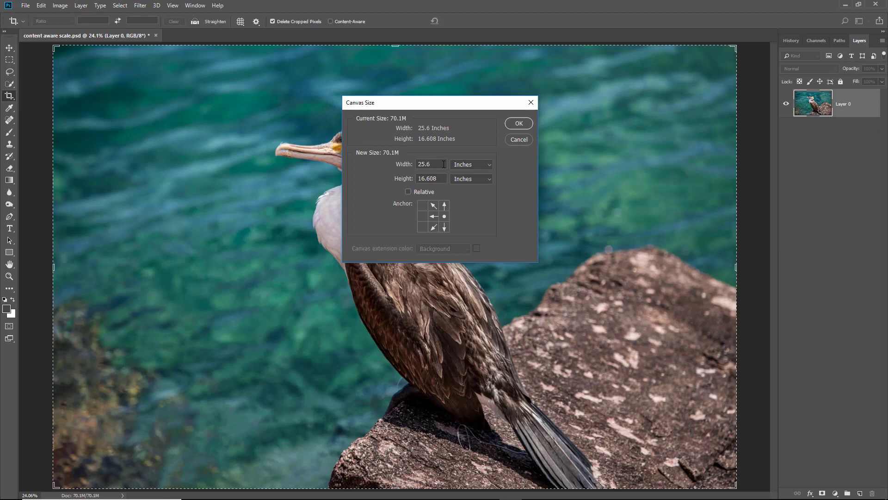
double_click(431, 165)
text(34)
click(525, 128)
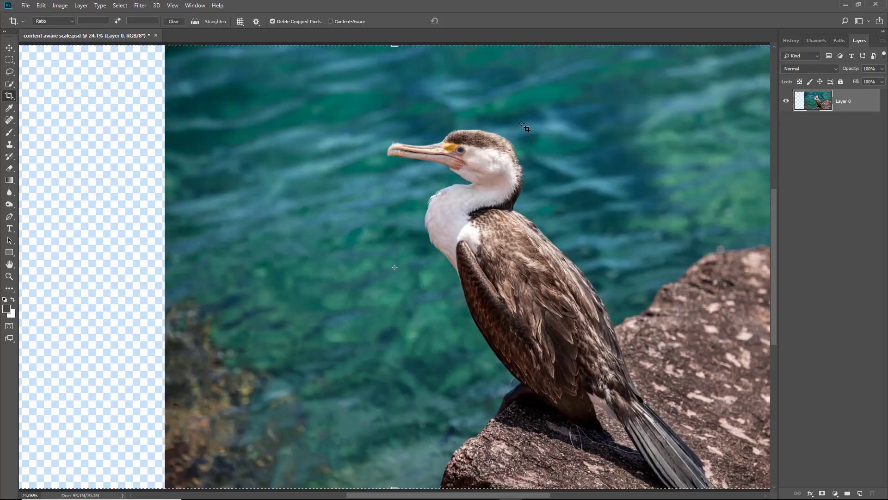
key(ctrl+0)
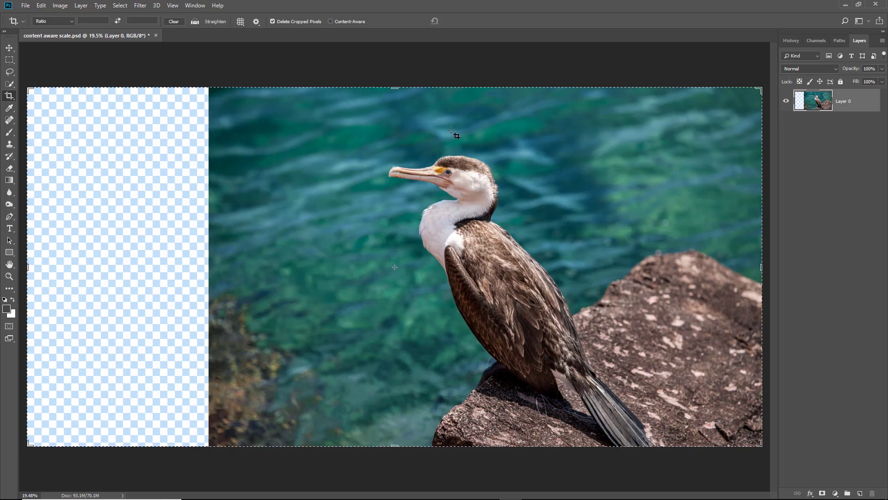
click(41, 7)
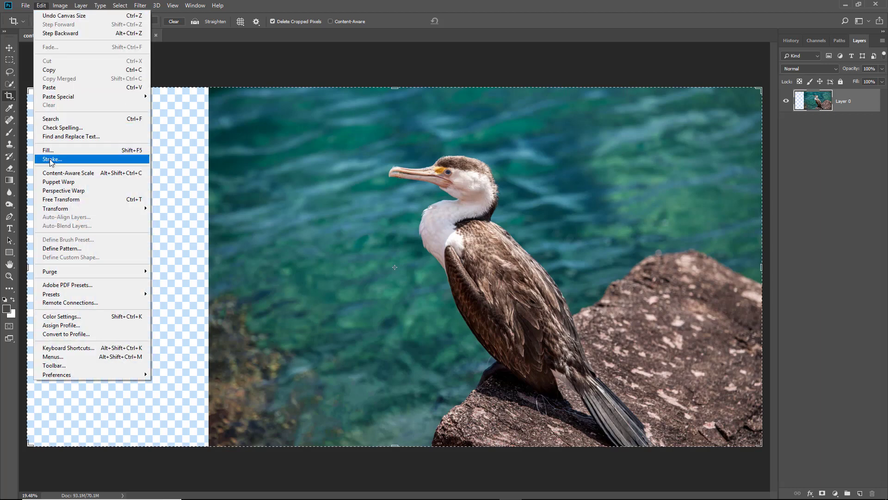
click(57, 177)
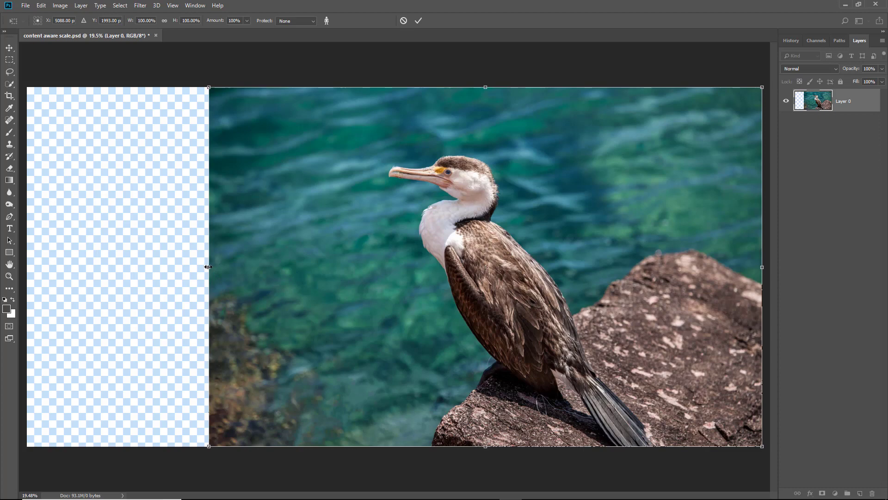
drag(210, 267, 124, 269)
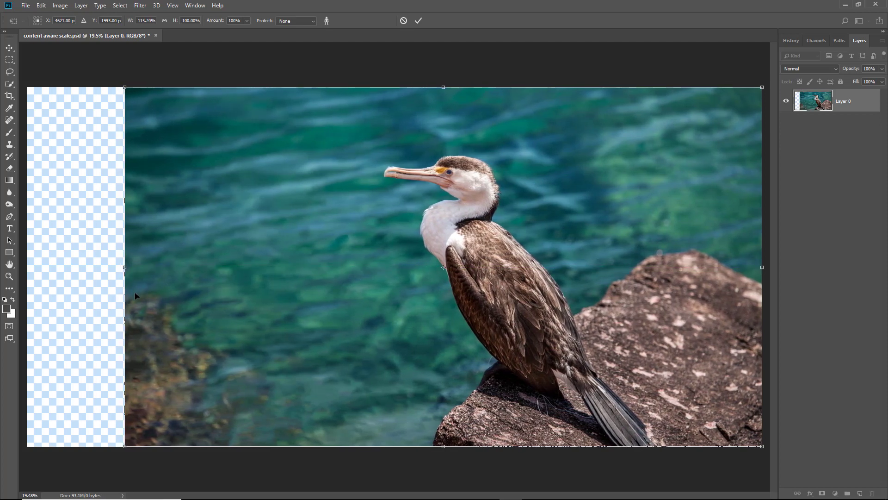
key(Escape)
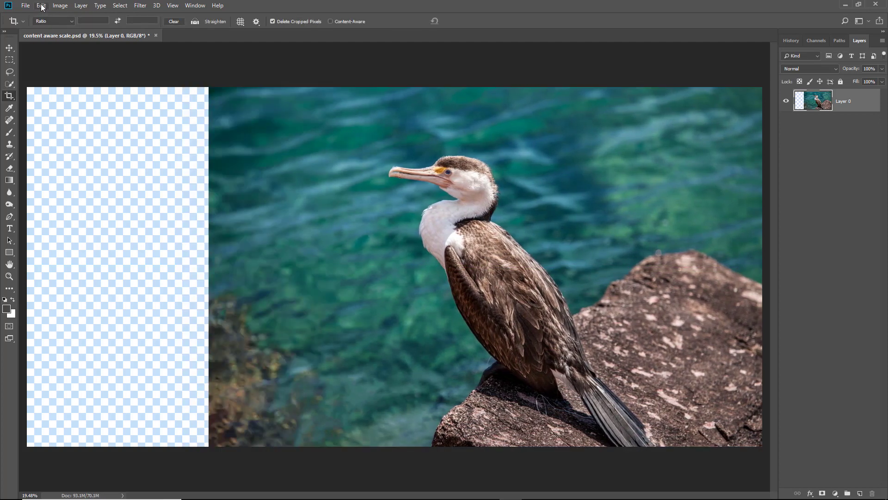
Step: Stretch the cormorant layer's left edge into the empty canvas with Content-Aware Scale, to about 110.7% width
click(42, 6)
click(67, 173)
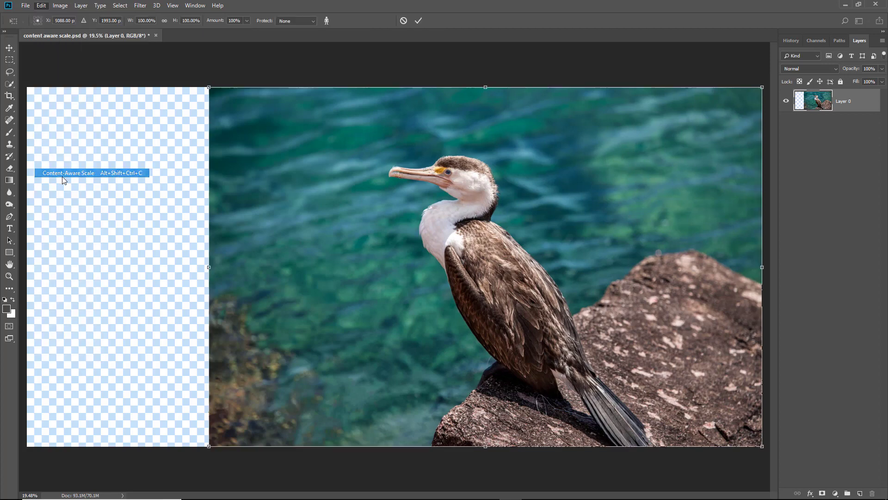
drag(204, 267, 149, 272)
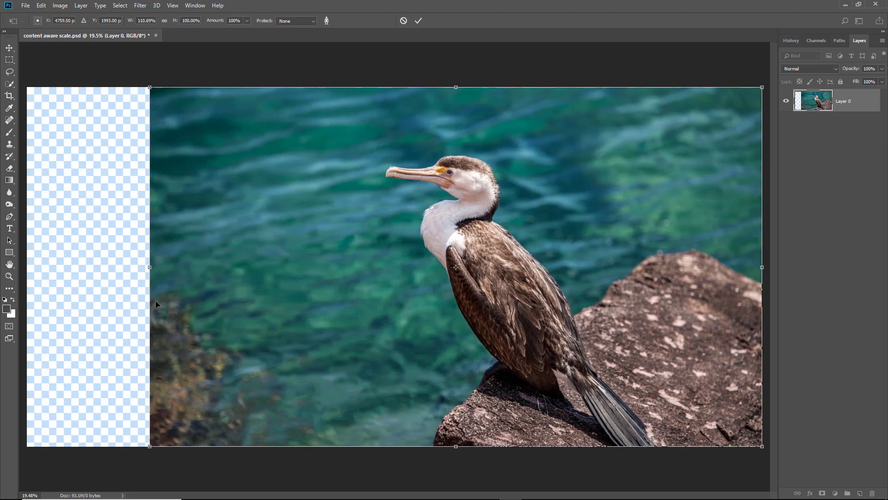
click(418, 21)
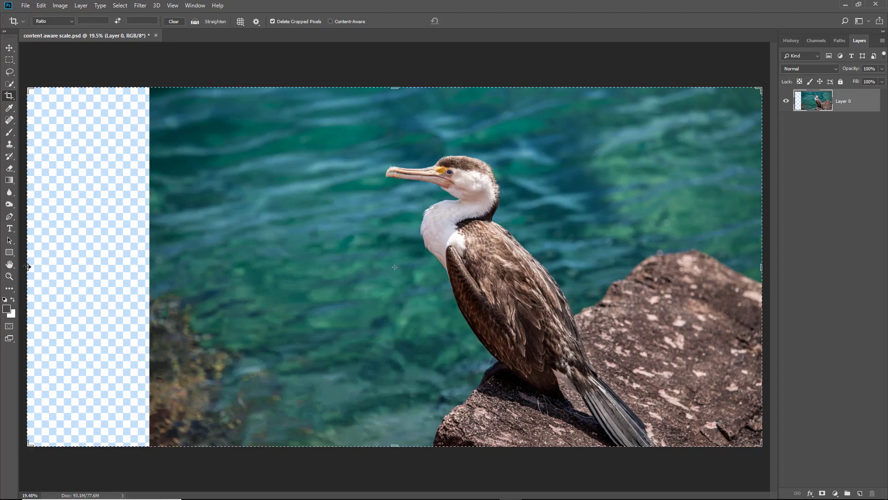
Step: Crop away the remaining transparent strip on the left and a slice of the rock at the photo's right edge
drag(27, 268, 92, 266)
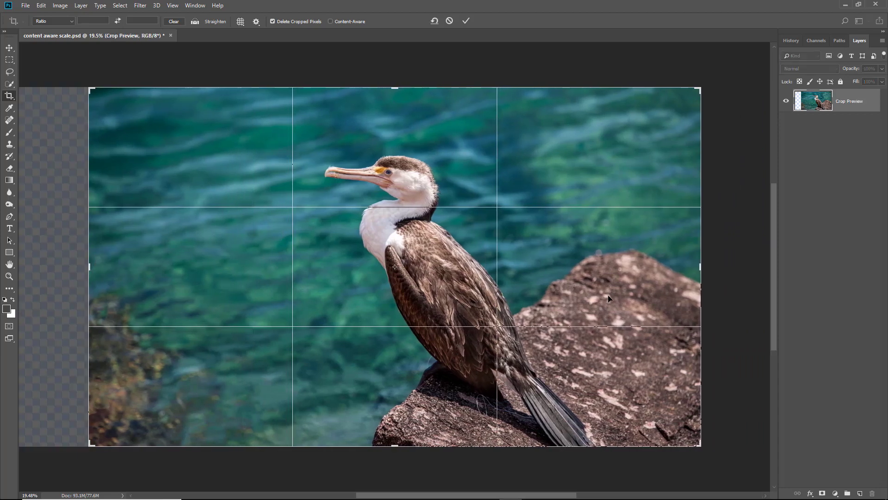
drag(700, 273, 668, 272)
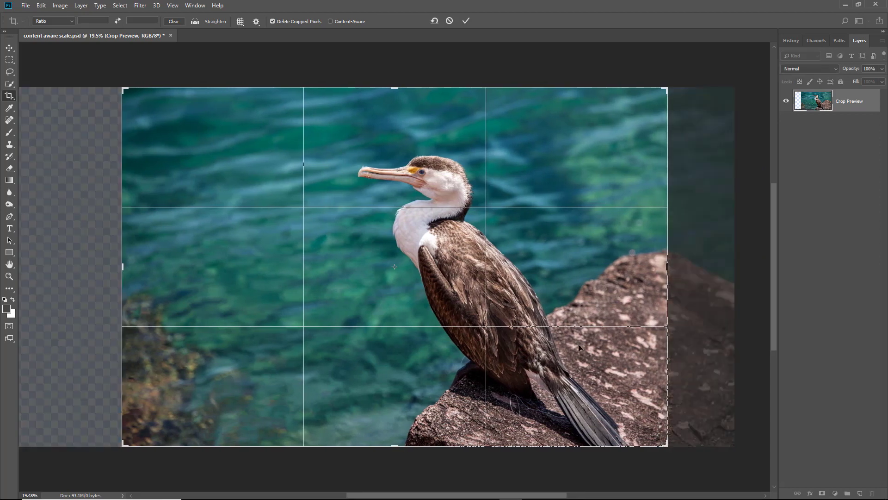
click(466, 22)
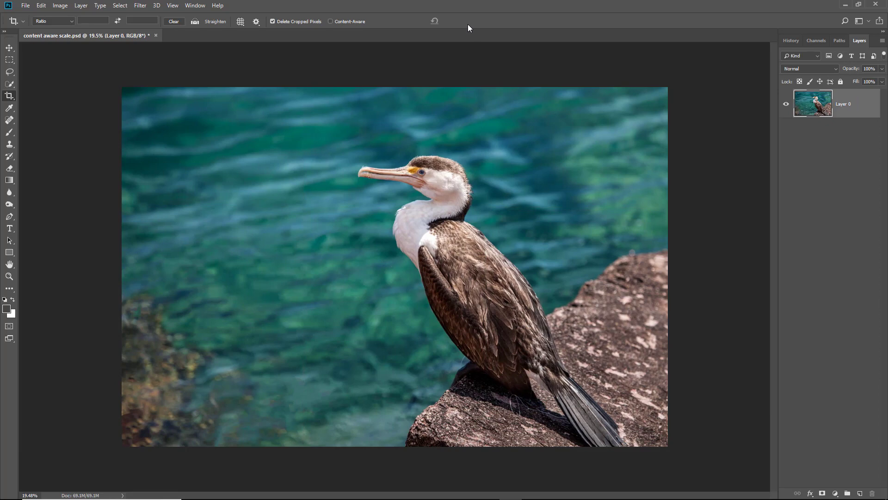
key(ctrl+0)
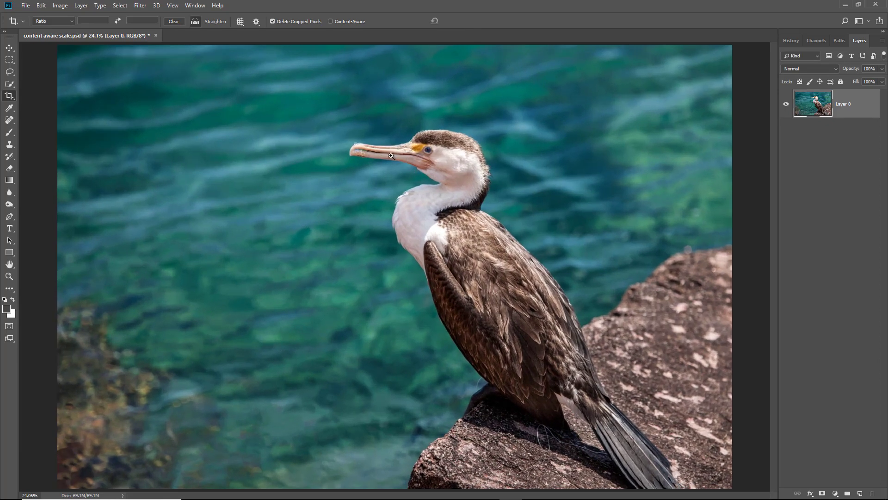
Step: Examine the cormorant's head and beak at 100% zoom for distortion from the scaling
ctrl+click(403, 162)
ctrl+click(405, 164)
ctrl+click(416, 172)
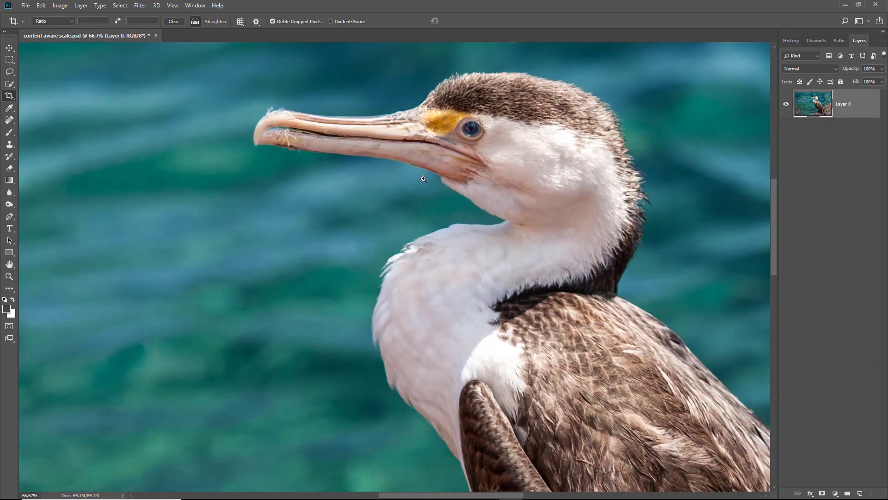
ctrl+click(421, 177)
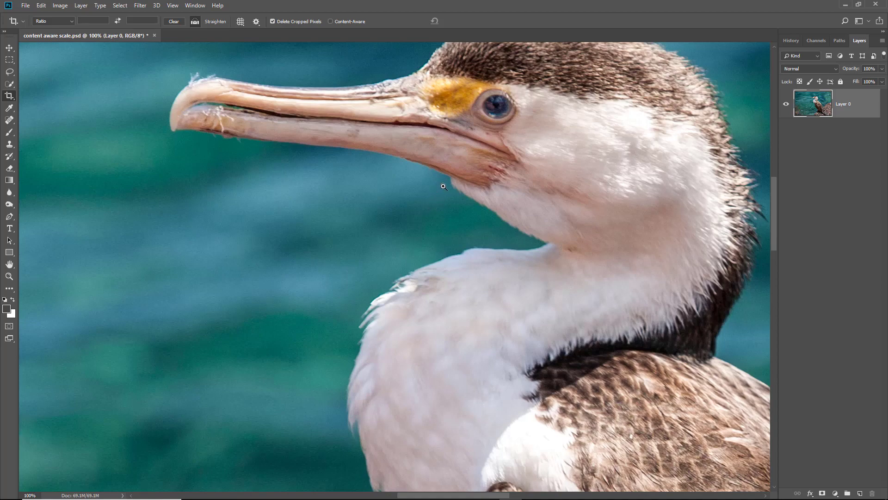
key(ctrl+0)
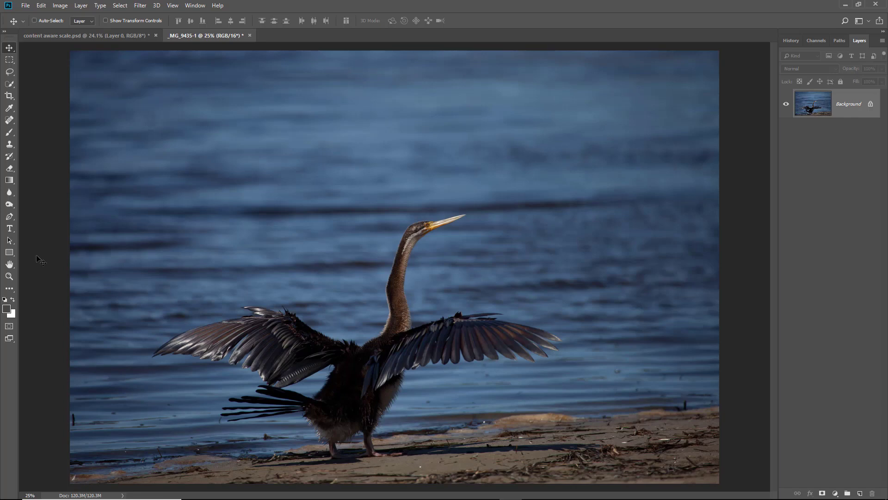
Step: Crop _MG_9435-1 with Content-Aware enabled, extending the frame past the right edge and trimming the left and top edges
click(9, 95)
click(290, 239)
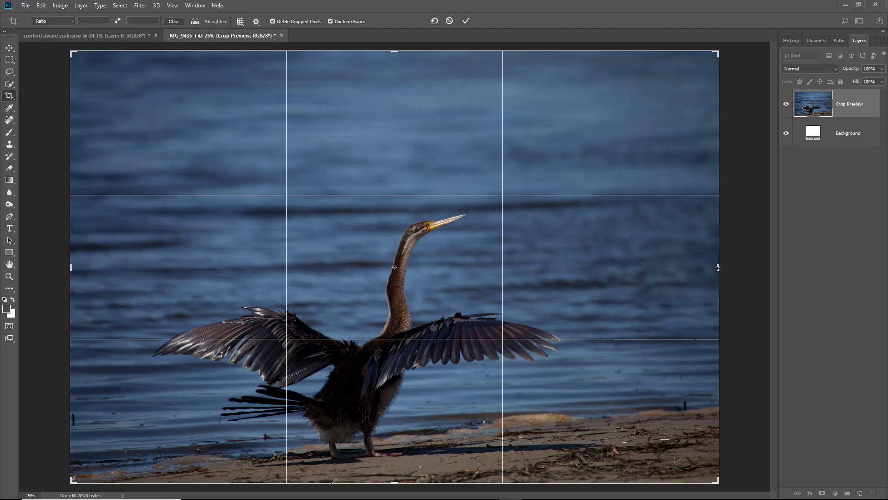
drag(717, 266, 736, 269)
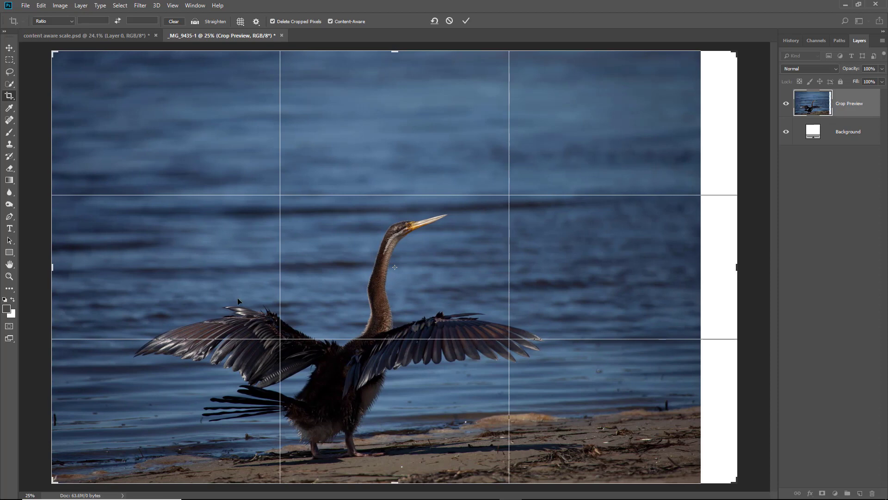
drag(53, 269, 76, 273)
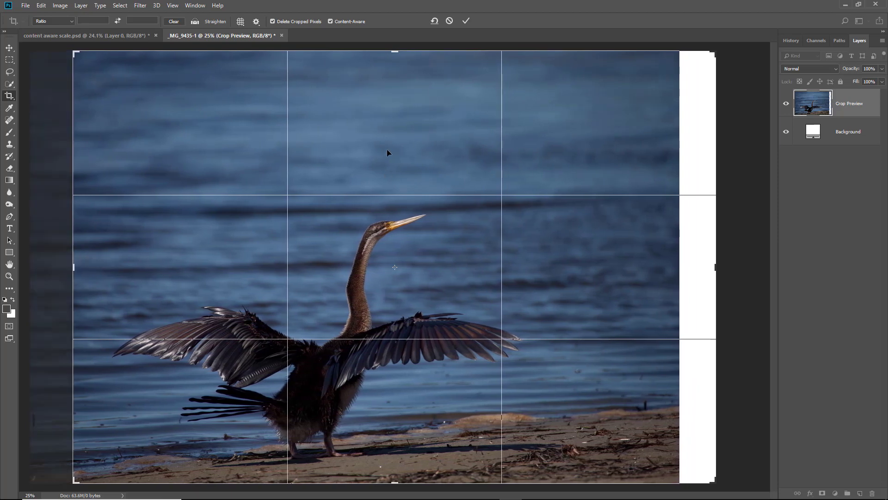
drag(394, 53, 391, 68)
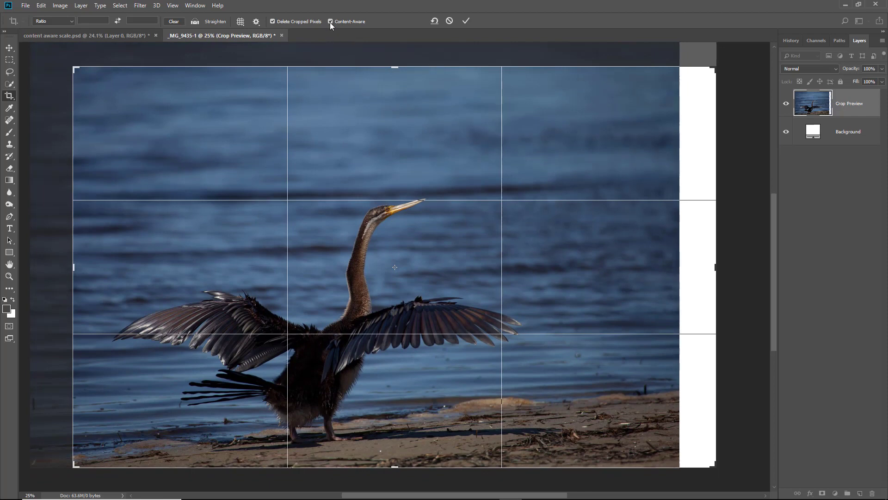
click(466, 20)
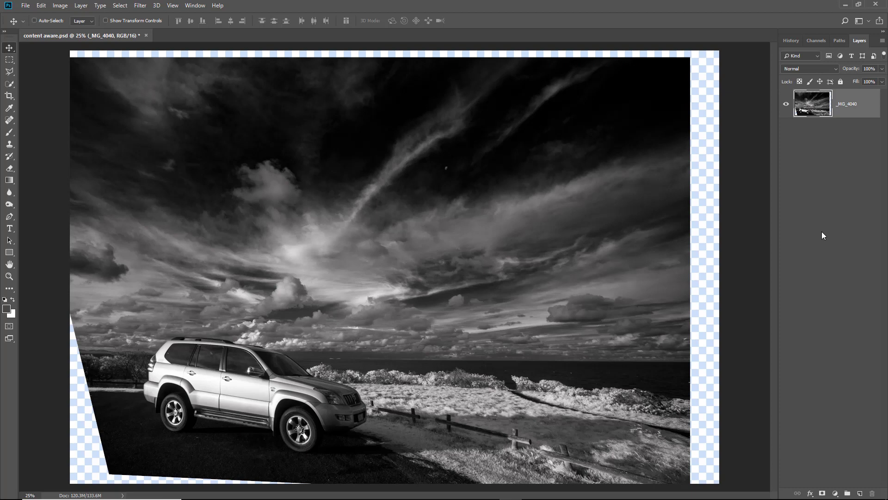
Step: Outline the transparent wedge along the car photo's left and bottom edges with the Polygonal Lasso, slightly overlapping the image
click(10, 72)
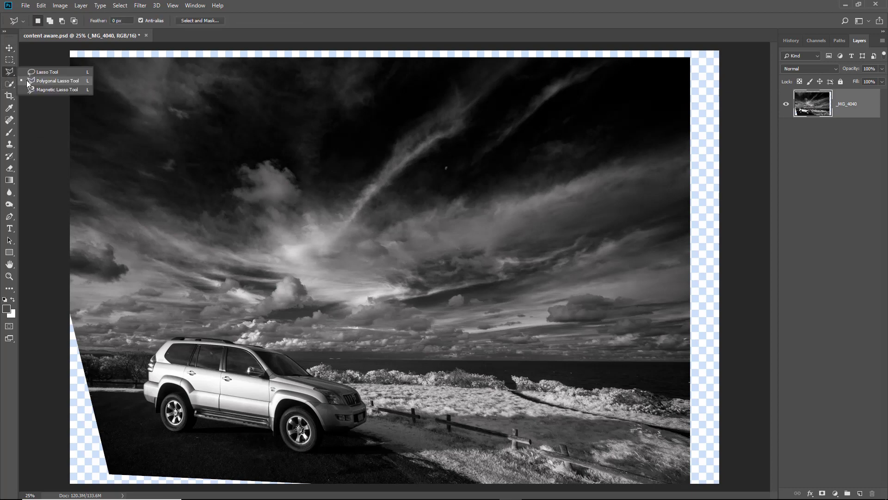
click(36, 82)
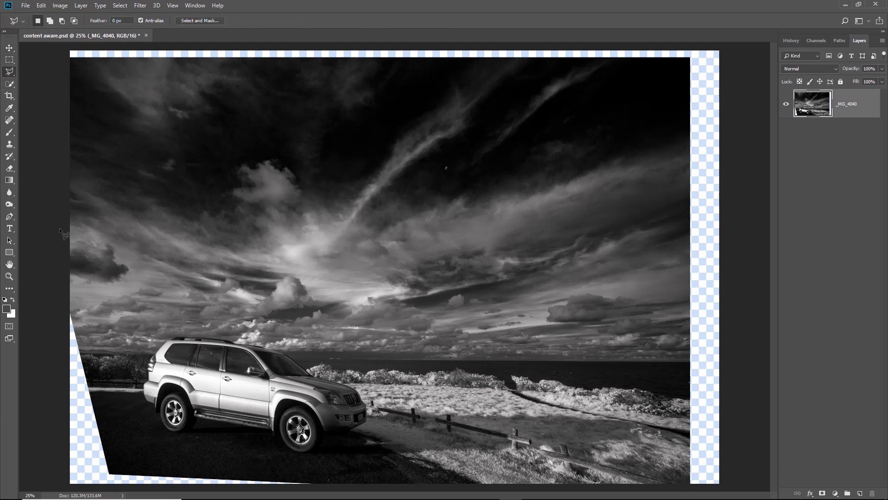
click(66, 282)
click(110, 471)
click(325, 482)
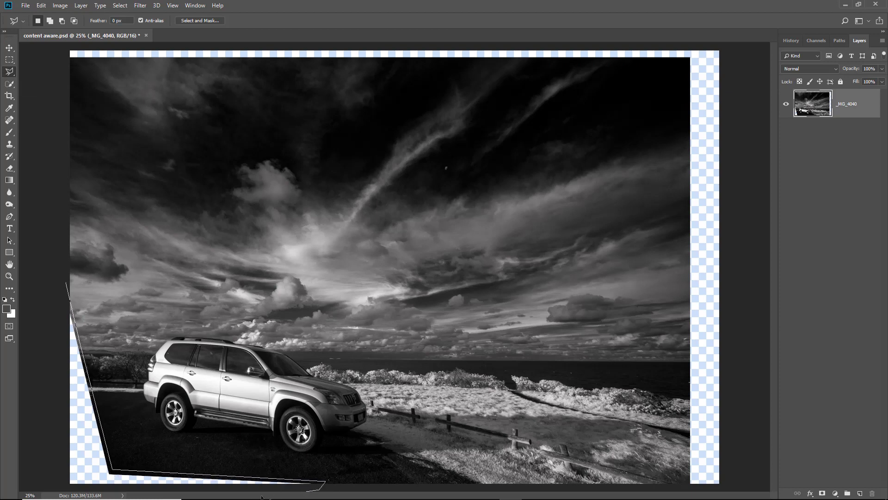
click(60, 488)
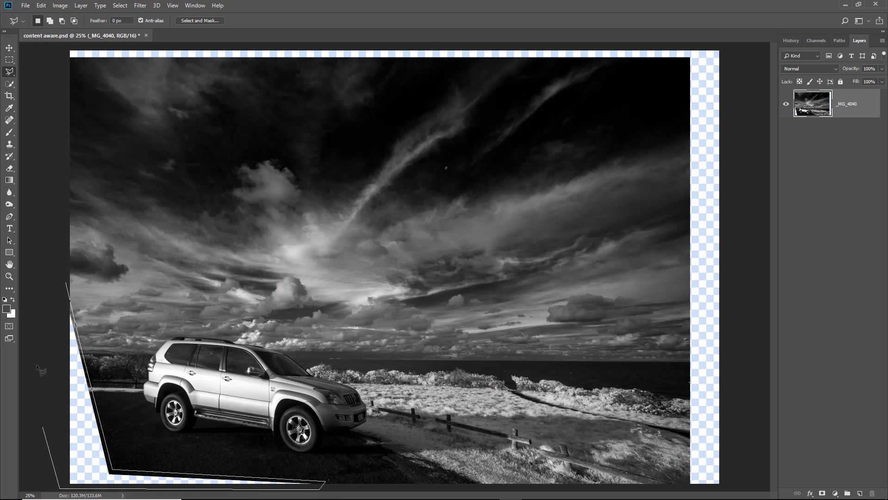
click(66, 284)
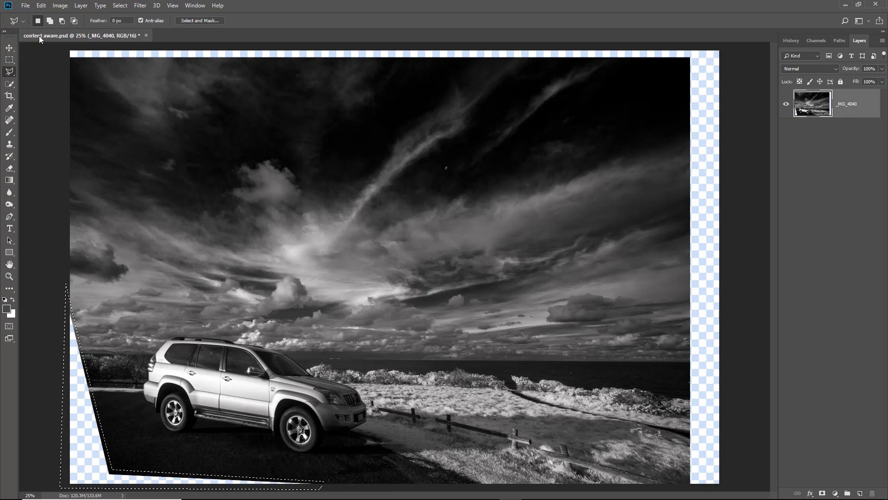
Step: Fill the selected wedge using Content-Aware contents at 100% opacity, and clear the selection
click(41, 6)
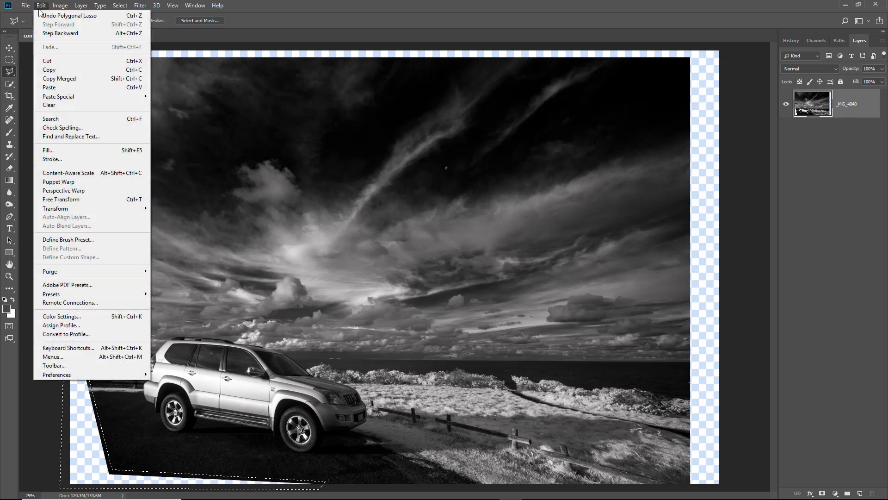
click(48, 150)
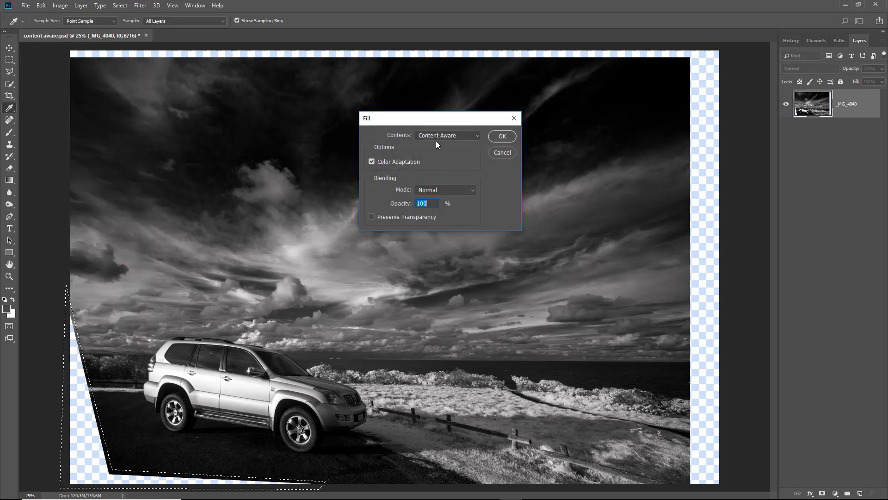
click(501, 137)
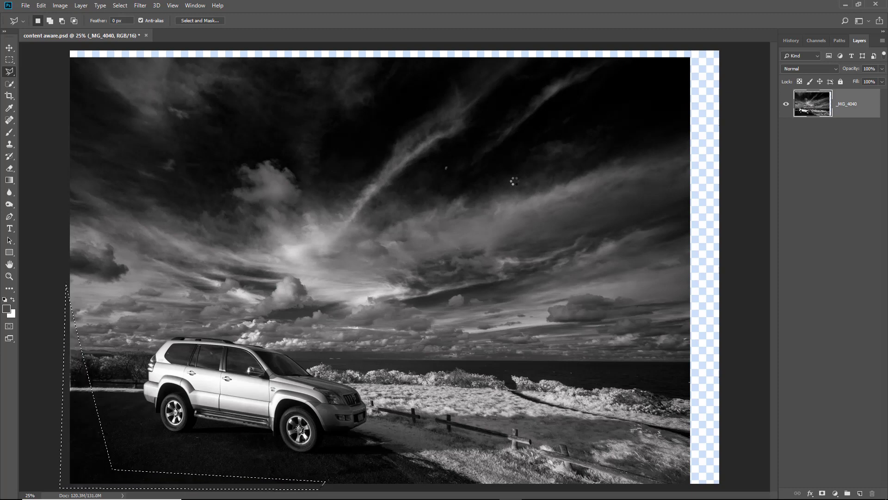
key(ctrl+d)
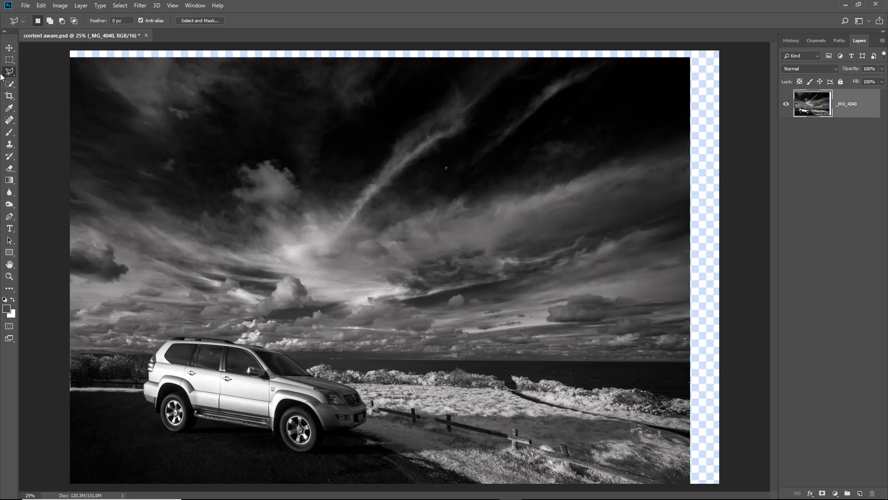
Step: Select the transparent strip along the photo's top edge with a slight overlap, fill it with Content-Aware, and deselect
click(62, 62)
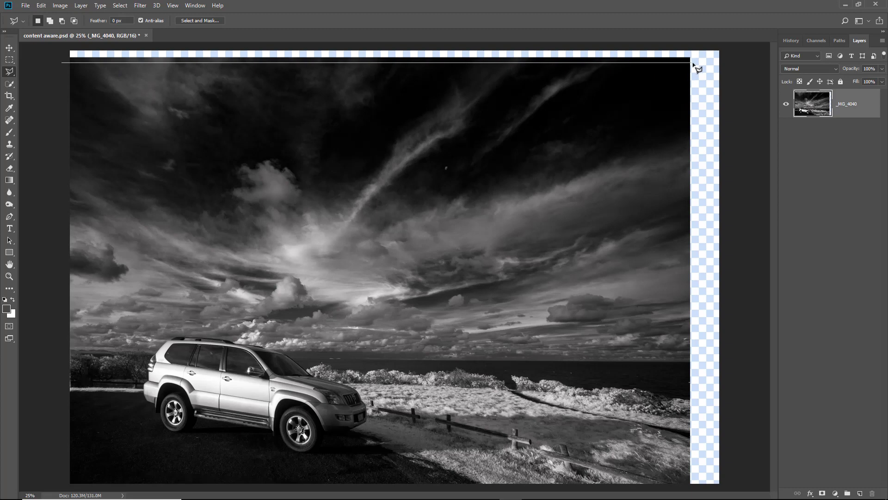
click(722, 62)
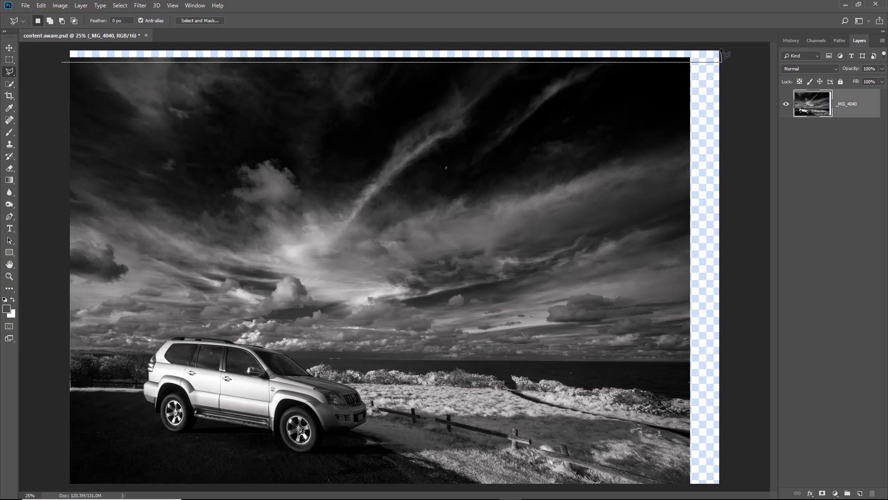
click(722, 43)
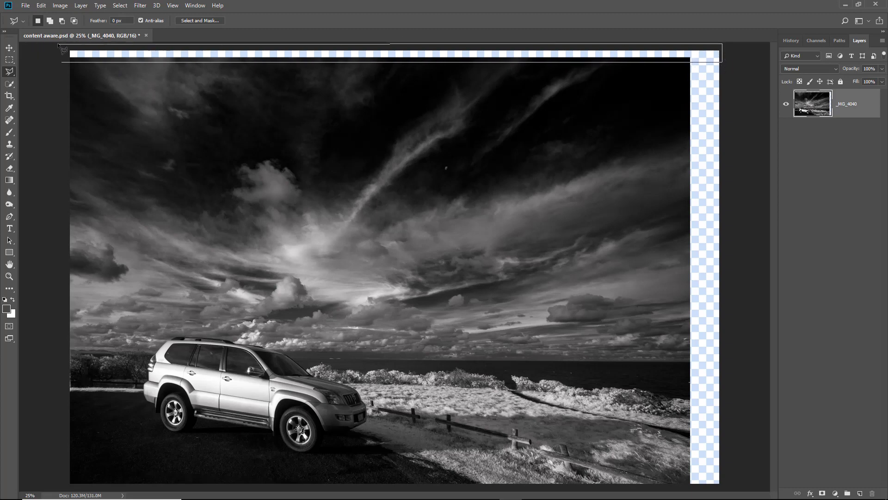
click(70, 62)
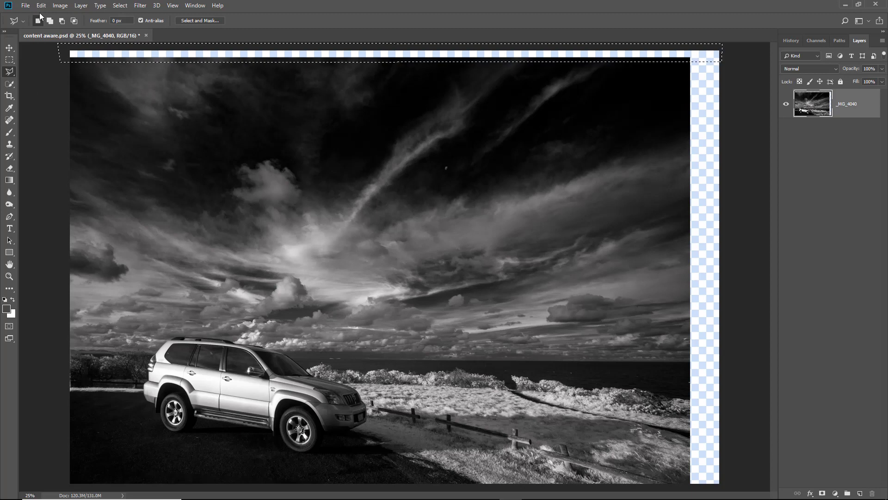
click(40, 5)
click(55, 151)
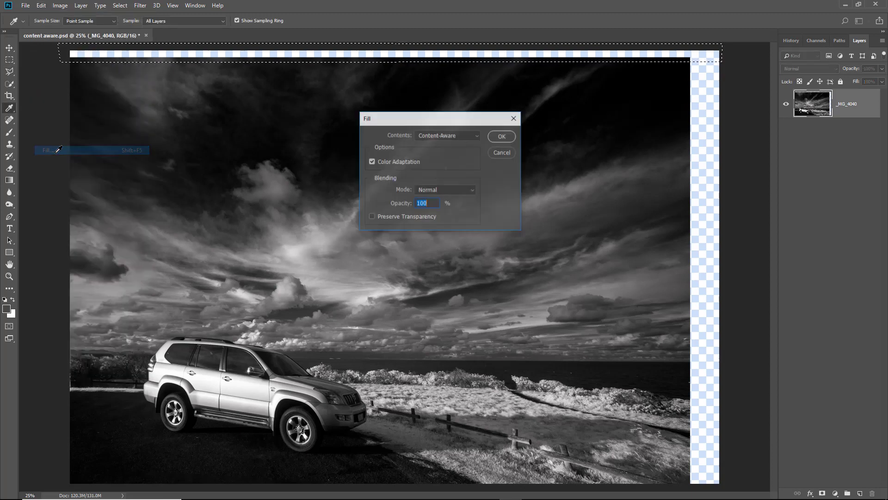
key(Return)
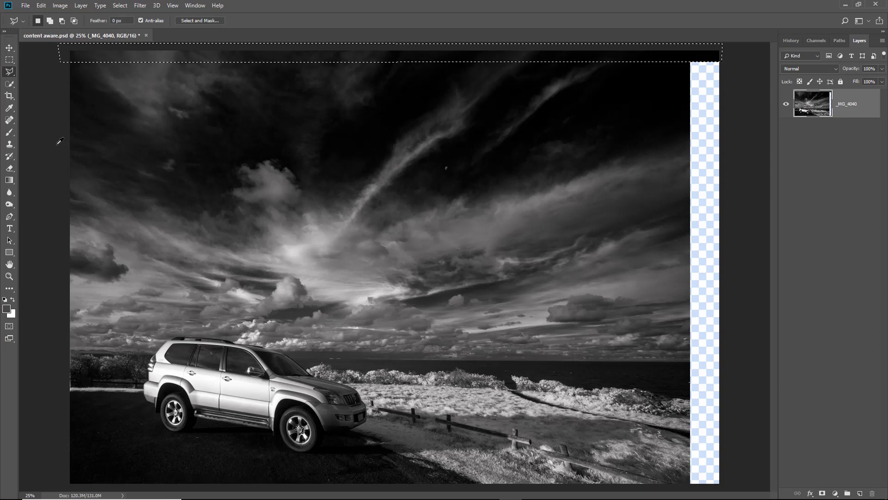
key(ctrl+d)
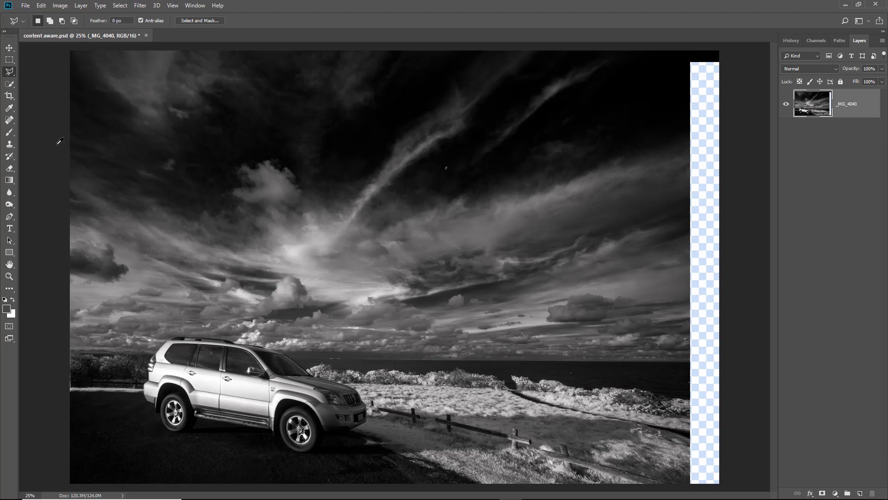
Step: Select the transparent strip down the photo's right edge with the Polygonal Lasso, fill it with Content-Aware, and deselect
click(685, 47)
click(691, 487)
click(726, 487)
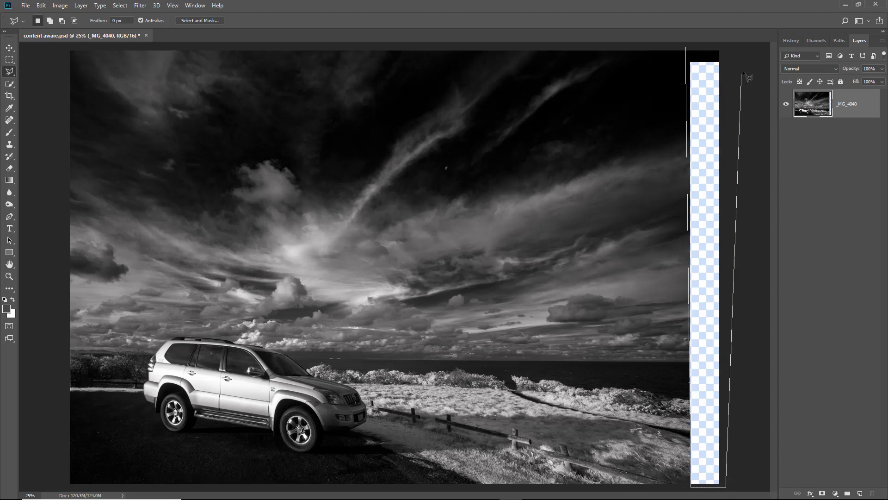
click(734, 46)
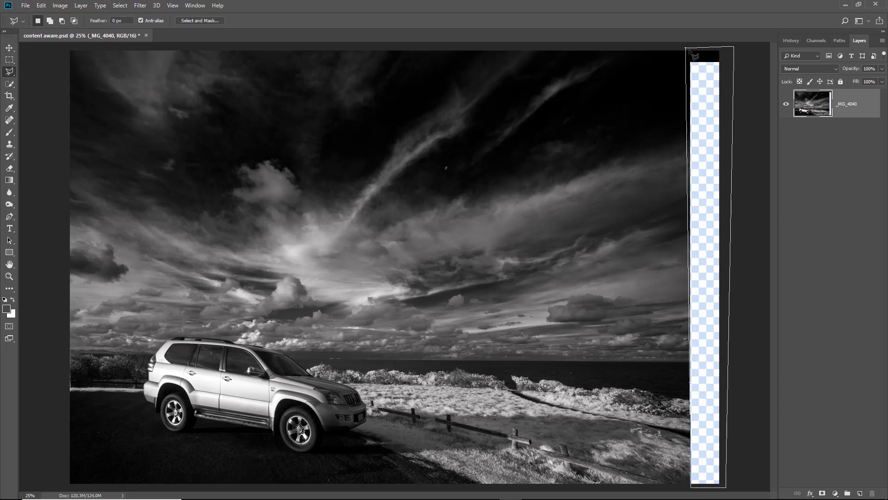
click(689, 50)
click(41, 5)
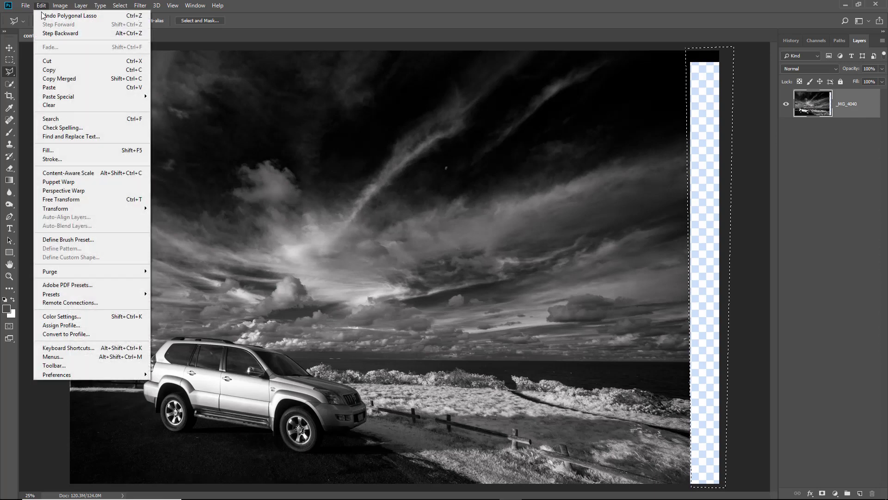
click(48, 151)
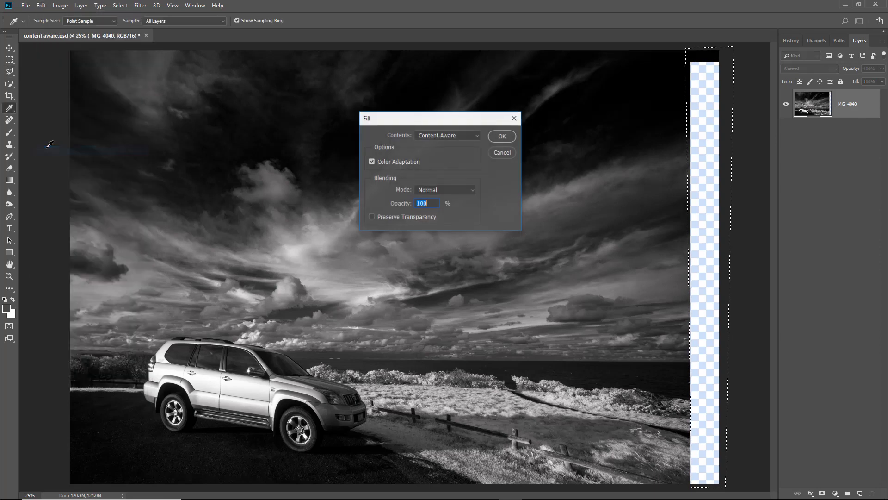
key(Return)
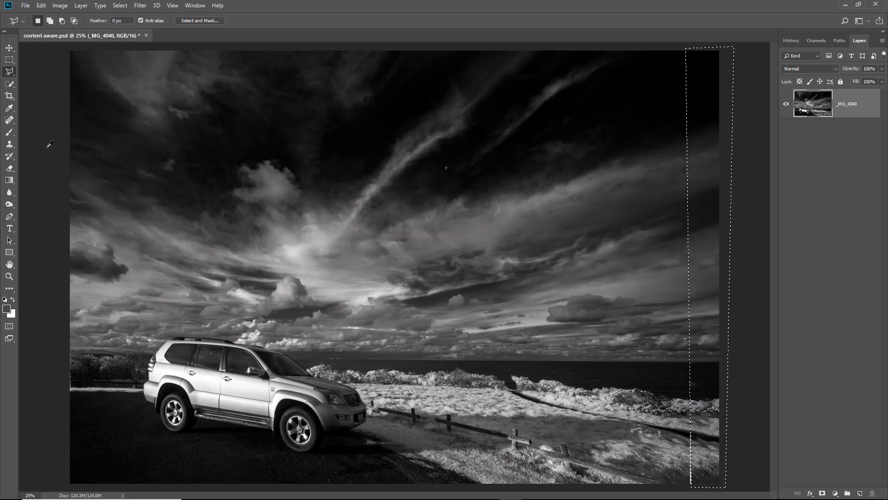
key(ctrl+d)
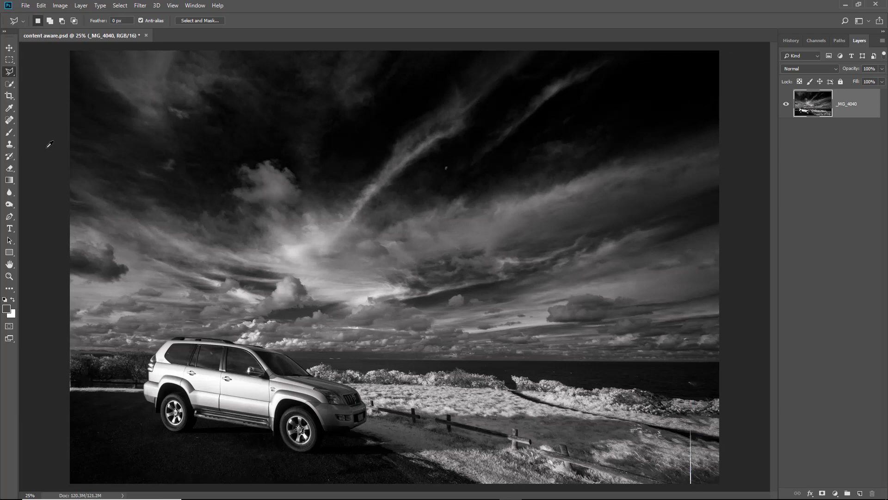
Step: Heal the white speck on the sea near the right edge using the Spot Healing Brush in Content-Aware mode at size 60
click(9, 121)
click(41, 121)
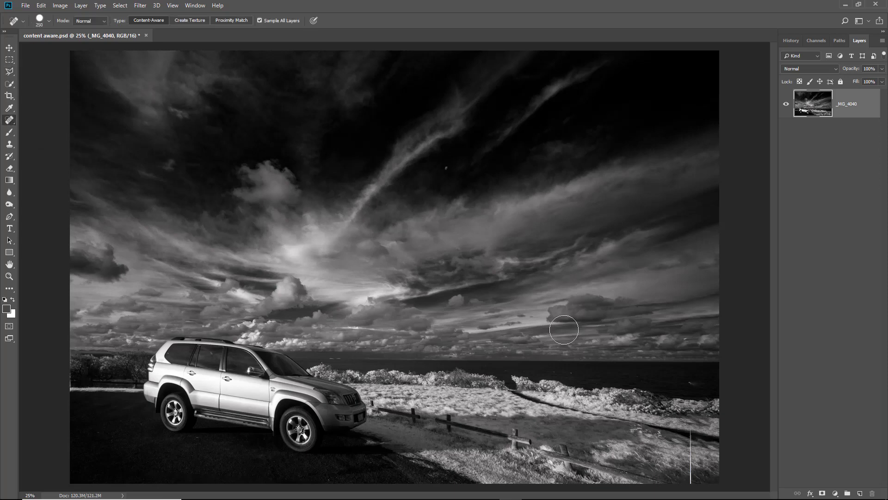
scroll(685, 421, up, 3)
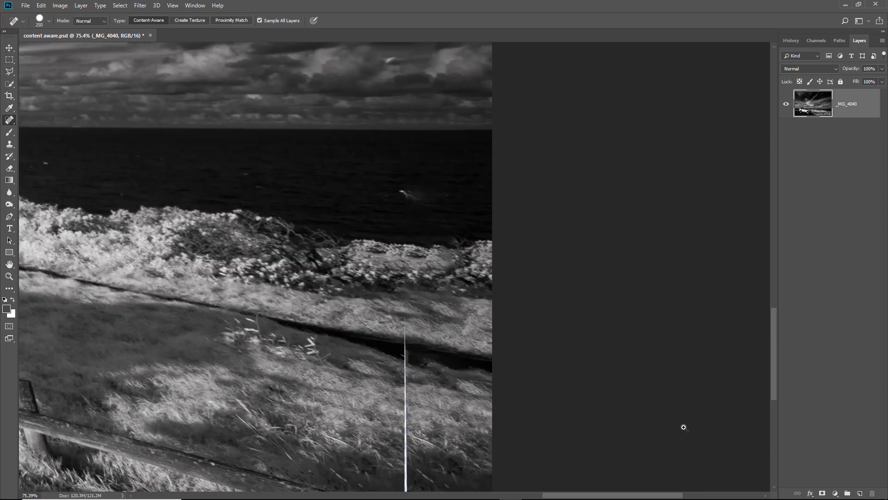
key(bracketleft)
key(bracketleft)
key(bracketleft)
key(bracketleft)
key(bracketleft)
key(bracketleft)
key(bracketleft)
key(bracketleft)
key(bracketleft)
click(404, 194)
Step: Heal away the white vertical seam through the grass near the right edge and the small light spot in the dark sky
click(413, 332)
drag(405, 341, 406, 490)
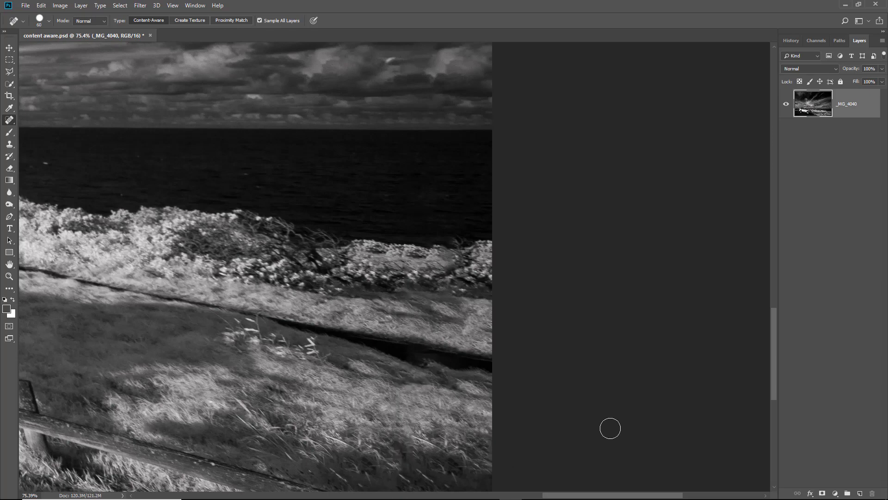
key(ctrl+0)
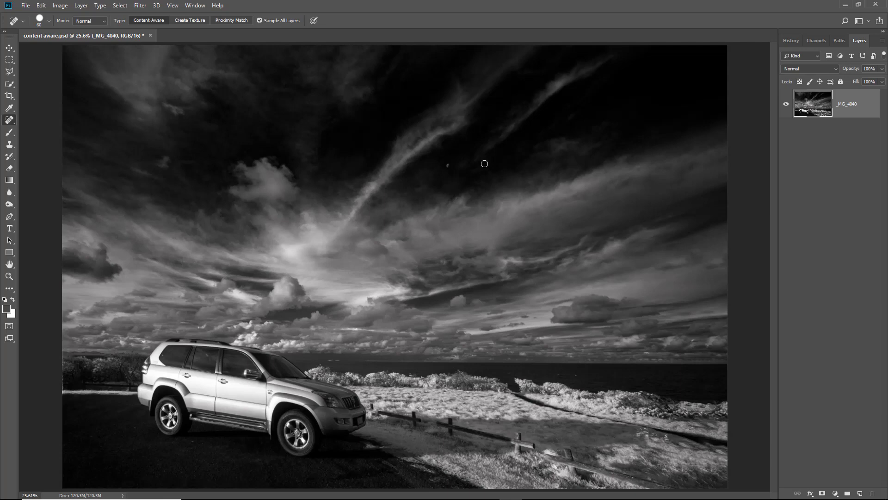
click(447, 165)
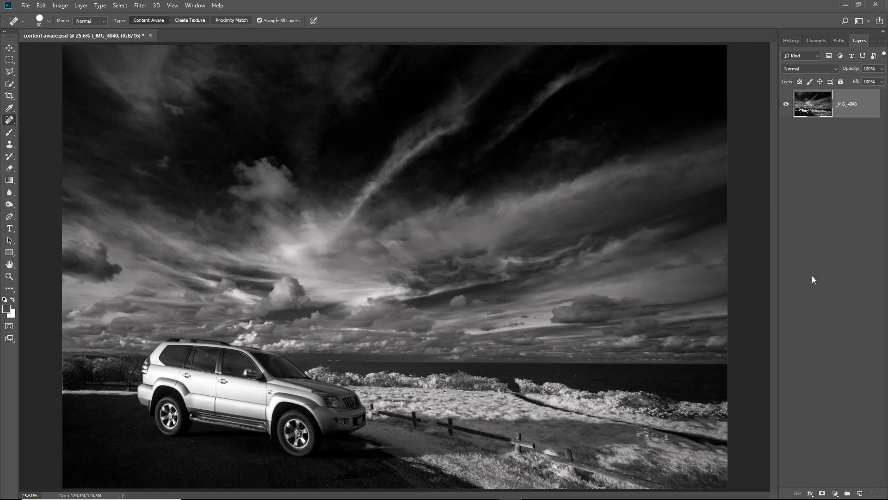